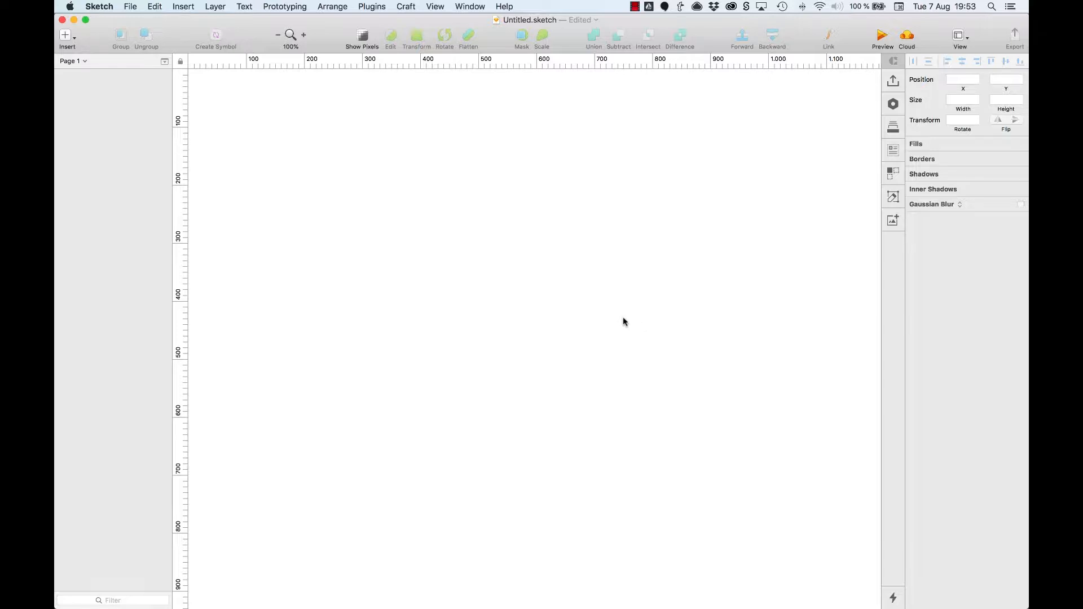
Step: Draw a rectangle about 335 by 103 and move its upper-left point outward to about X 325, Y 278
{"action": "key", "text": "r"}
{"action": "left_click_drag", "start_coordinate": [387, 275], "coordinate": [581, 335]}
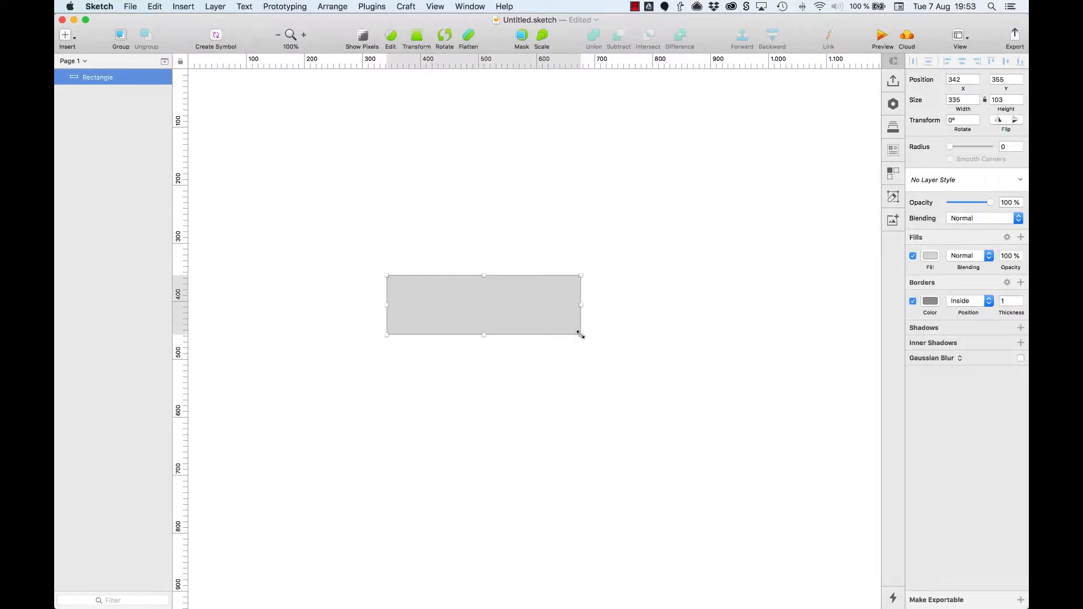
{"action": "key", "text": "Return"}
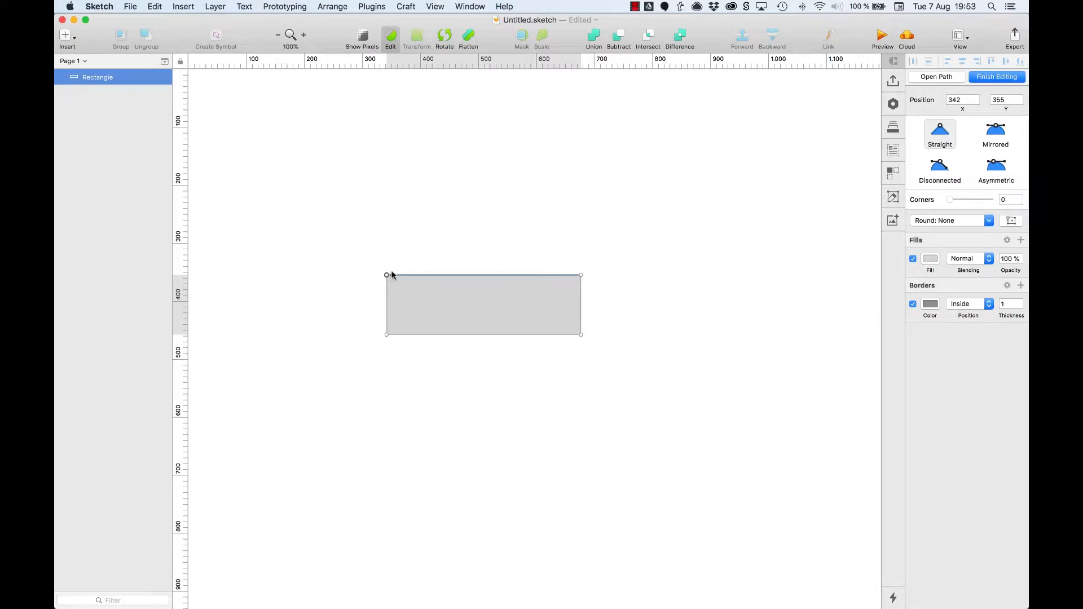
{"action": "left_click_drag", "start_coordinate": [387, 276], "coordinate": [376, 230]}
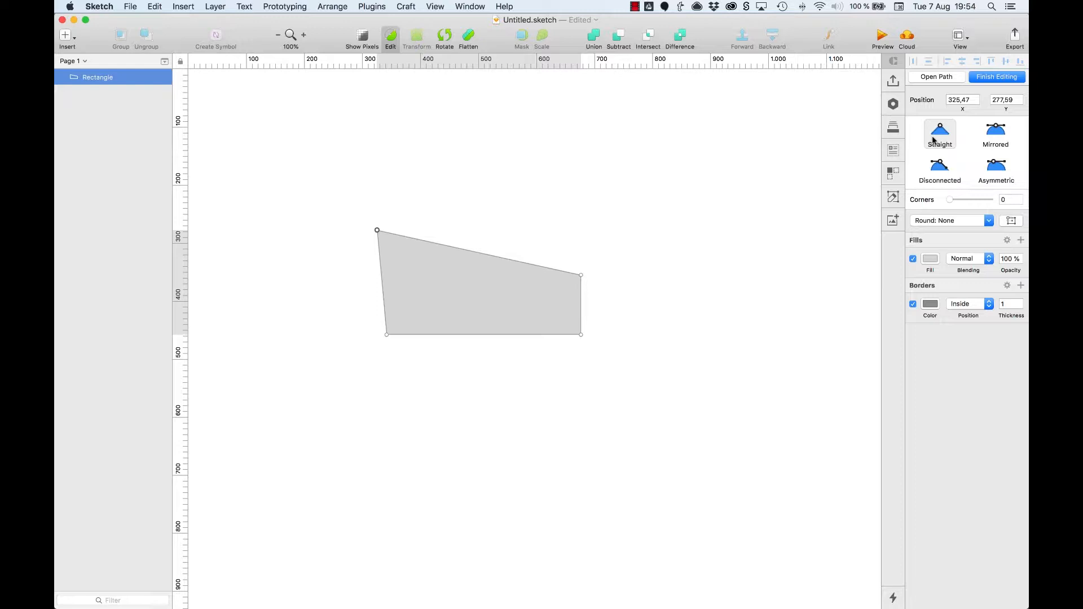
Step: Make the upper-left point a mirrored curve, adjust its handles, then switch it to Disconnected and move only the handle over the upper edge
{"action": "left_click", "coordinate": [997, 133]}
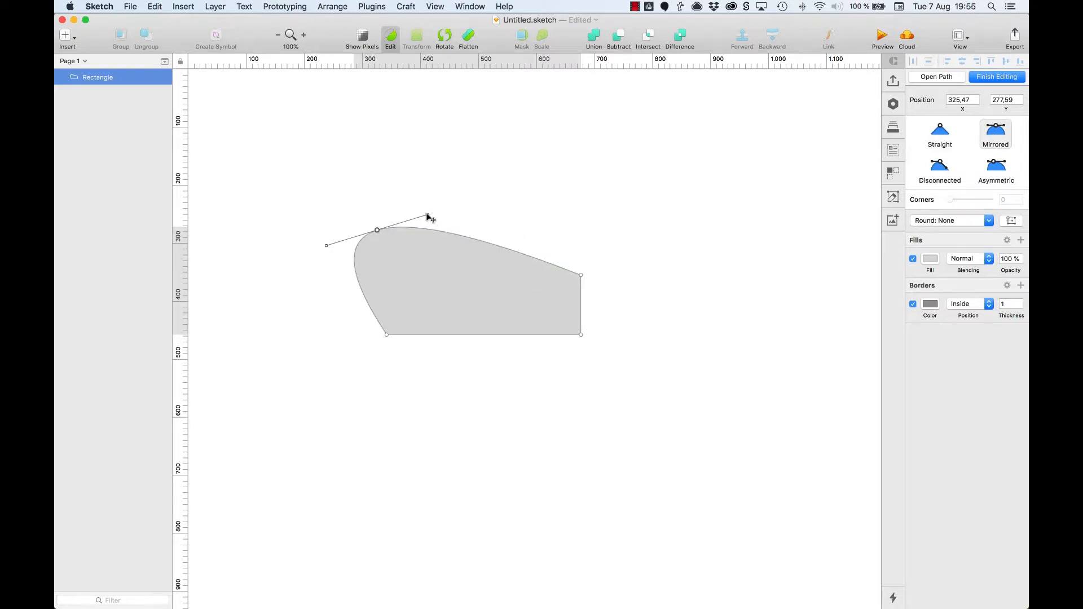
{"action": "mouse_move", "coordinate": [427, 215]}
{"action": "left_mouse_down"}
{"action": "mouse_move", "coordinate": [418, 231]}
{"action": "mouse_move", "coordinate": [435, 208]}
{"action": "mouse_move", "coordinate": [393, 181]}
{"action": "mouse_move", "coordinate": [358, 198]}
{"action": "mouse_move", "coordinate": [380, 186]}
{"action": "mouse_move", "coordinate": [401, 222]}
{"action": "mouse_move", "coordinate": [354, 225]}
{"action": "mouse_move", "coordinate": [401, 237]}
{"action": "mouse_move", "coordinate": [435, 204]}
{"action": "left_mouse_up"}
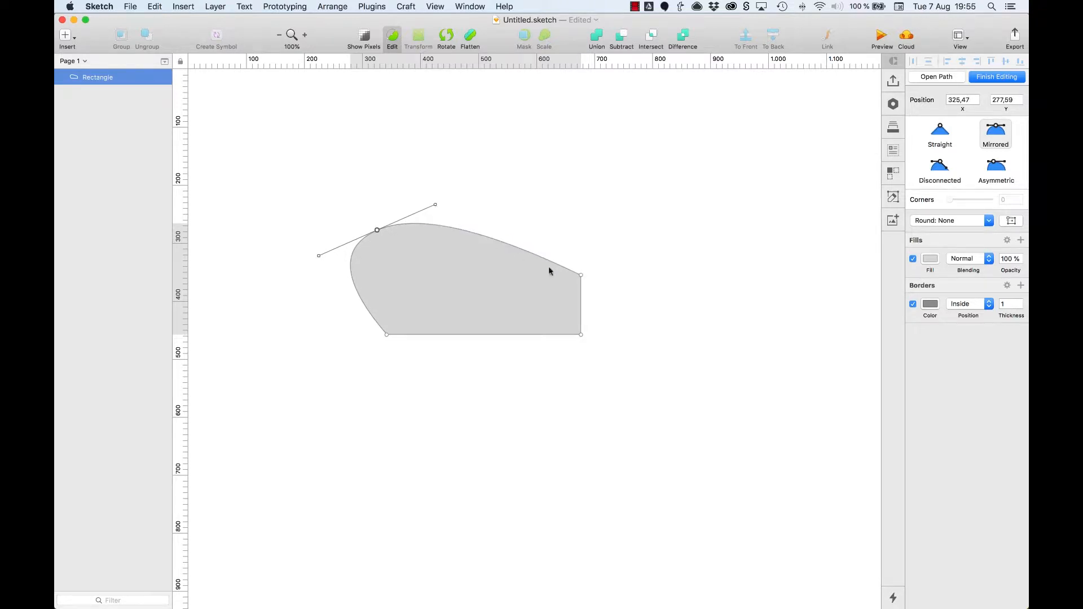
{"action": "left_click", "coordinate": [940, 171]}
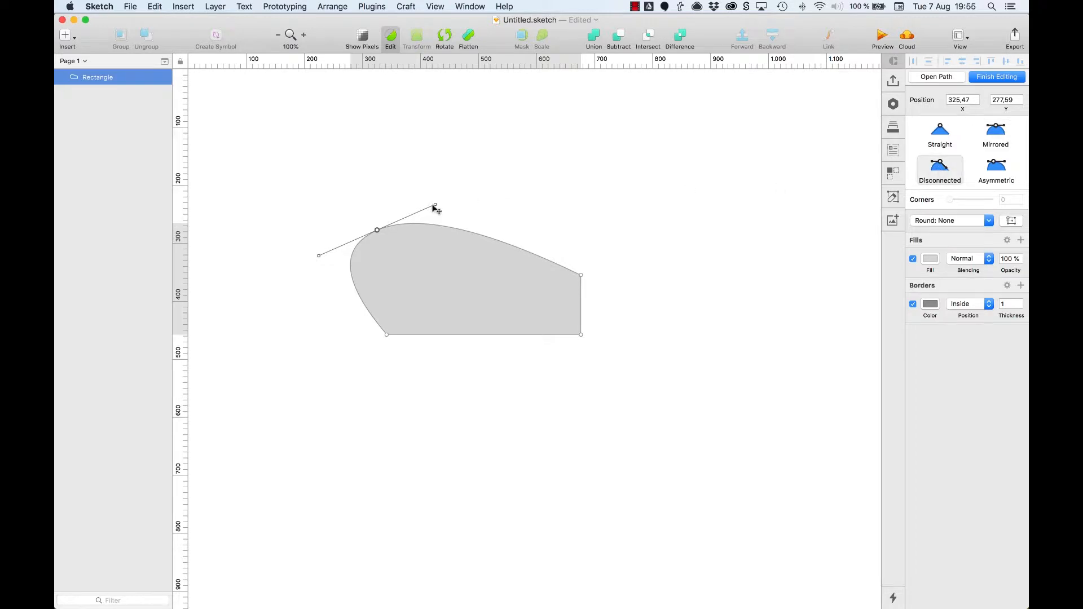
{"action": "left_click_drag", "start_coordinate": [435, 205], "coordinate": [473, 221]}
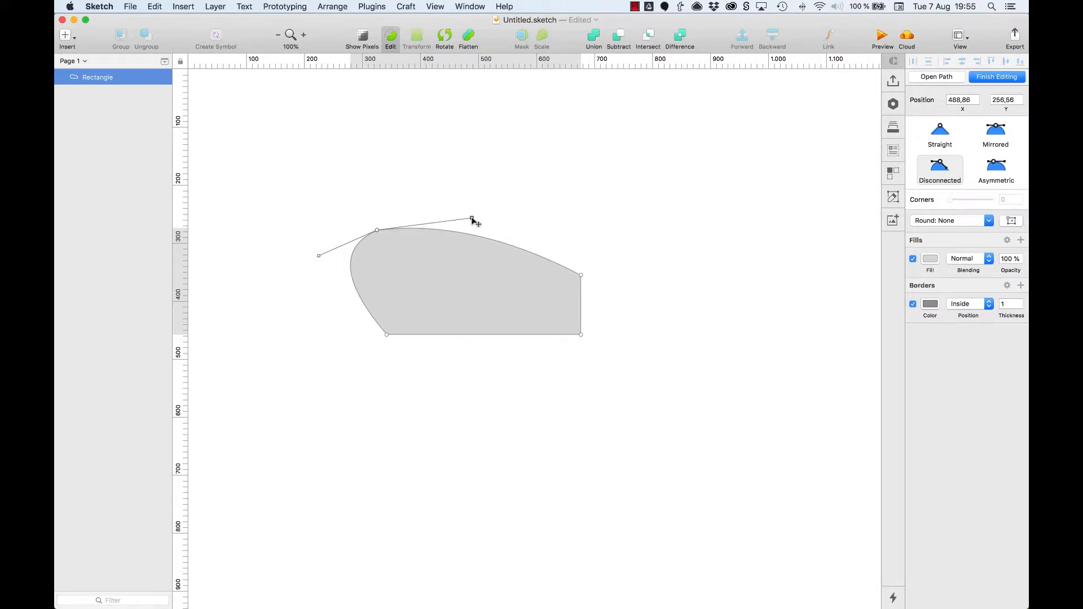
Step: Change the rectangle's upper-right point to Asymmetric and reshape its two handles so the upper edge bulges outward
{"action": "left_click", "coordinate": [581, 275]}
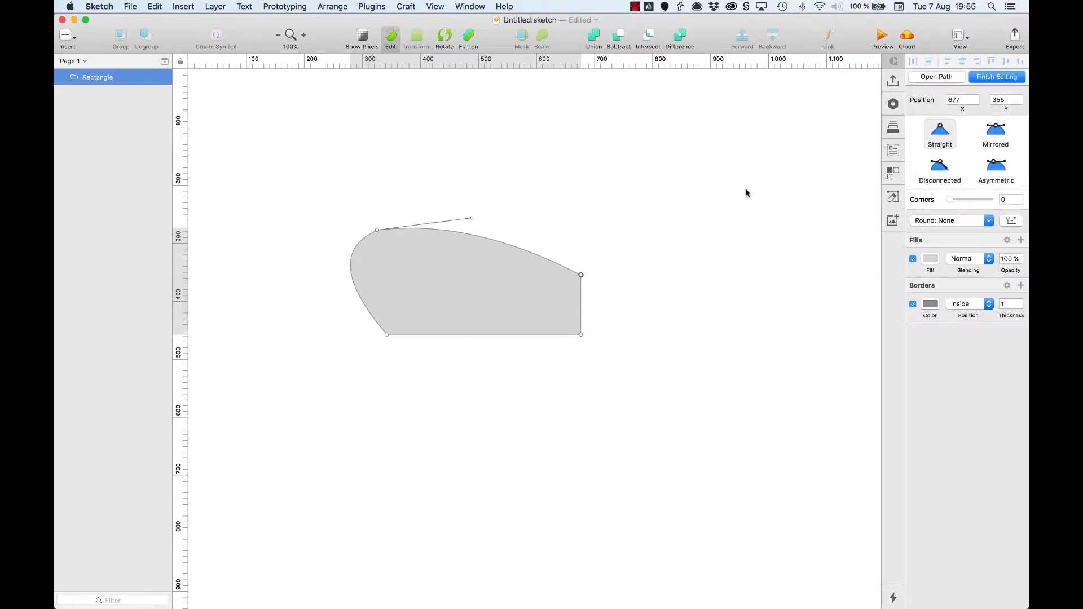
{"action": "left_click", "coordinate": [999, 172]}
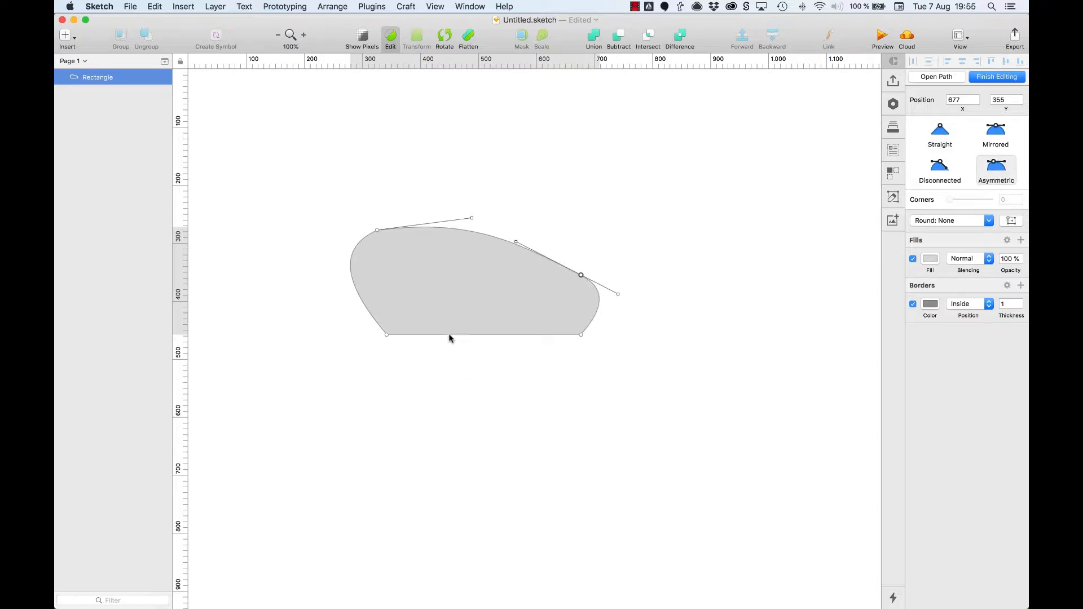
{"action": "left_click_drag", "start_coordinate": [516, 242], "coordinate": [606, 310]}
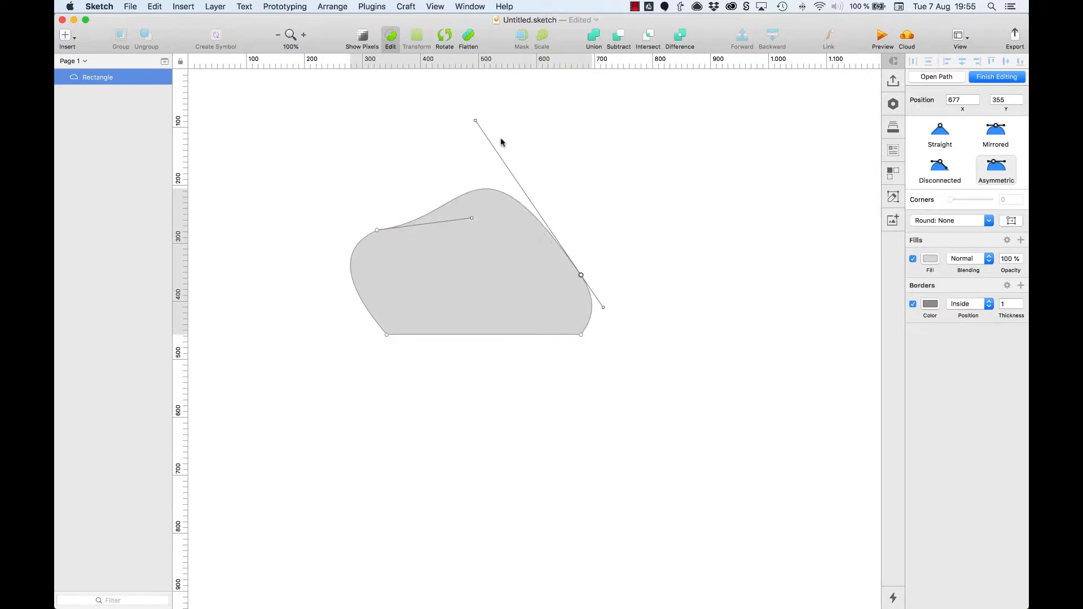
{"action": "left_click_drag", "start_coordinate": [476, 121], "coordinate": [552, 198]}
Step: Round the shape's lower-right point with a corner value of 100 and select both right-hand points together
{"action": "key", "text": "Tab"}
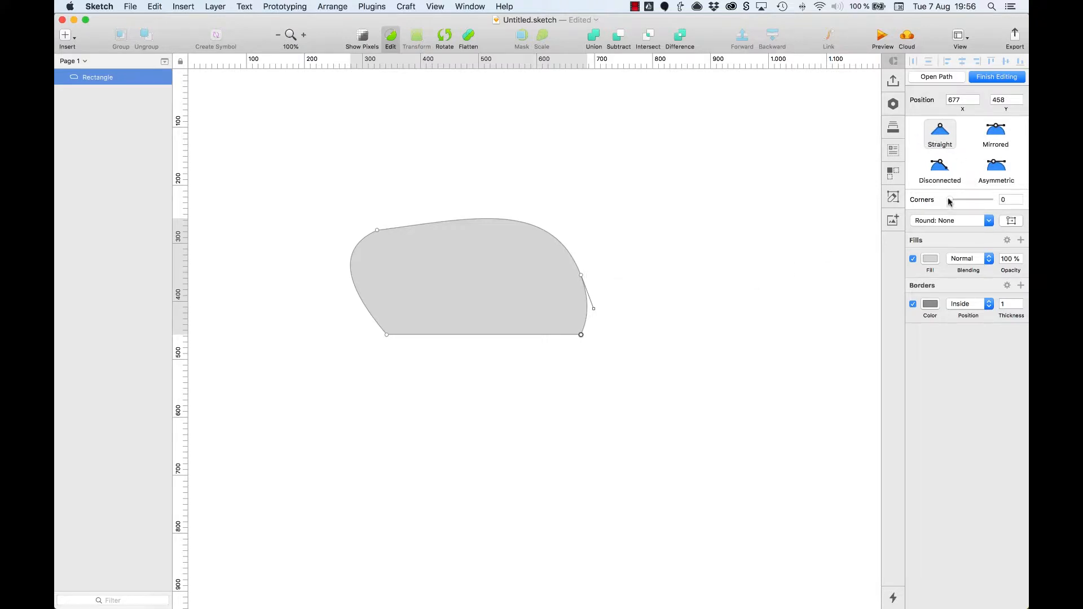
{"action": "left_click_drag", "start_coordinate": [950, 202], "coordinate": [994, 198]}
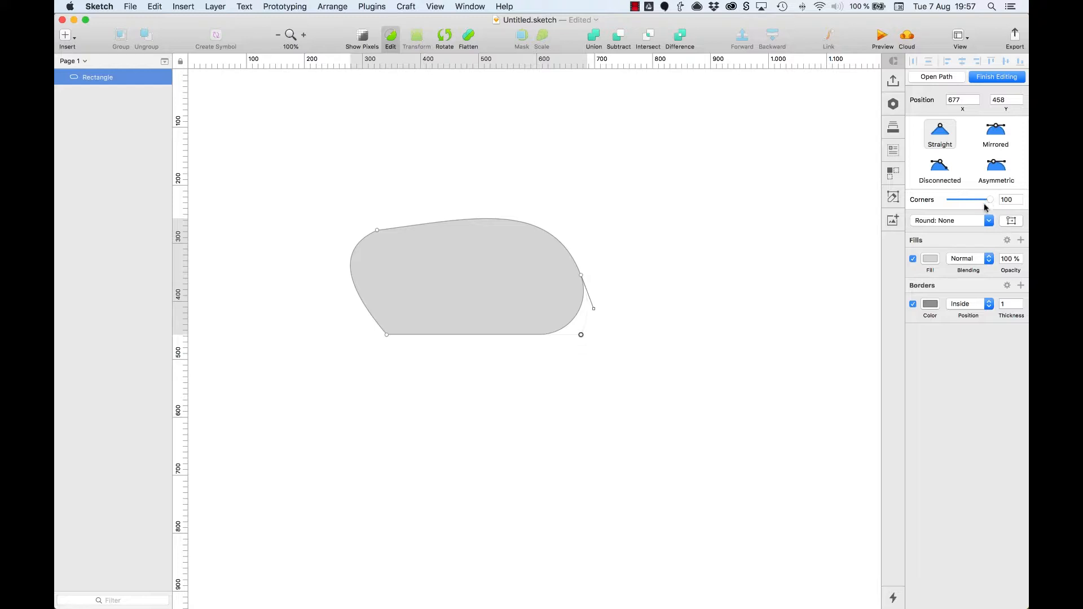
{"action": "left_click", "coordinate": [968, 222]}
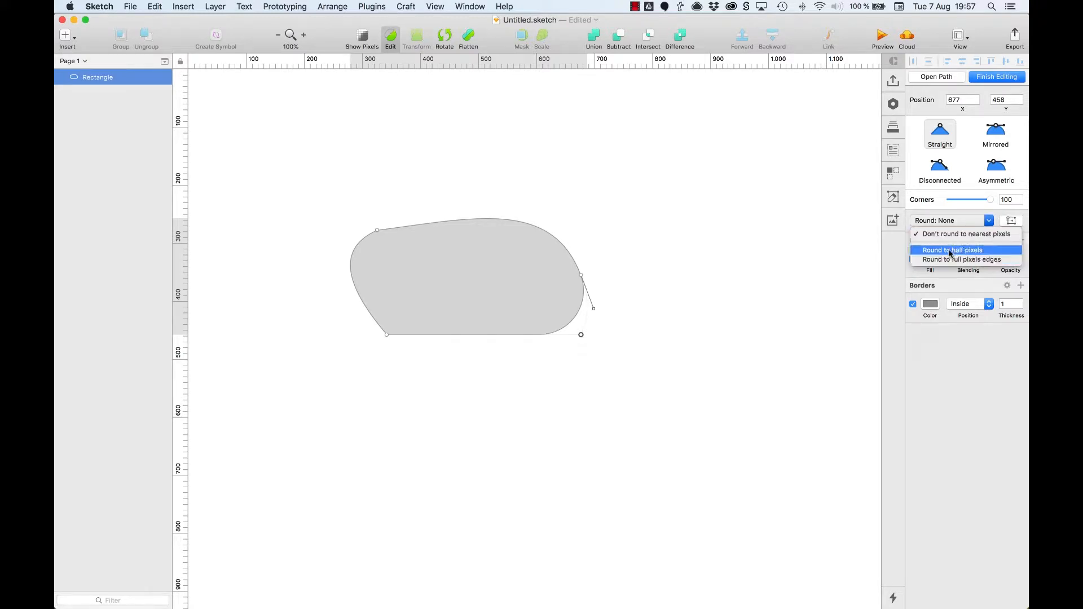
{"action": "left_click", "coordinate": [1010, 221]}
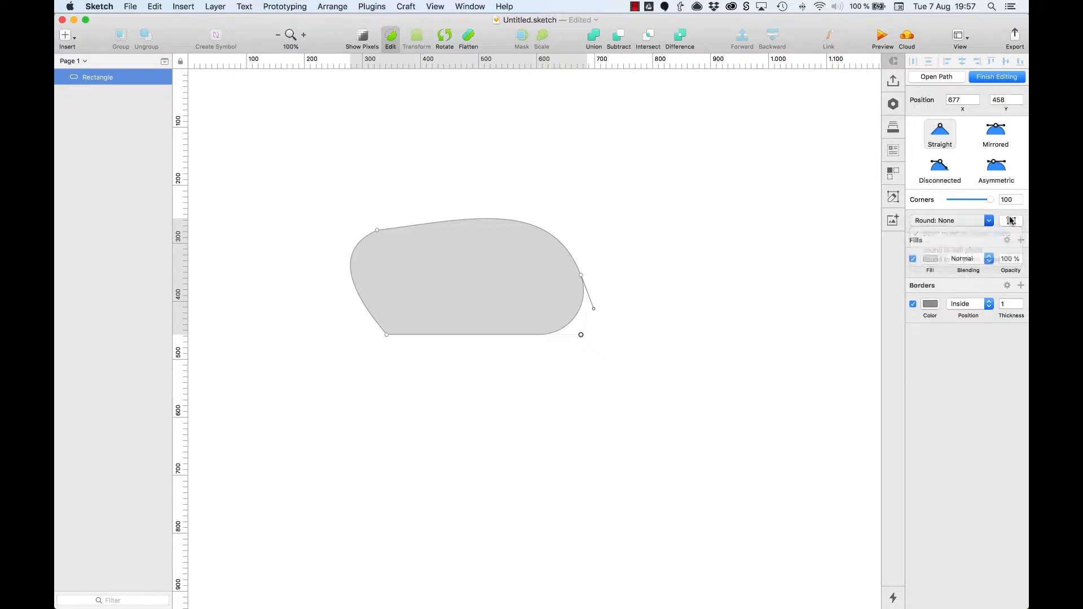
{"action": "left_click", "coordinate": [1010, 221]}
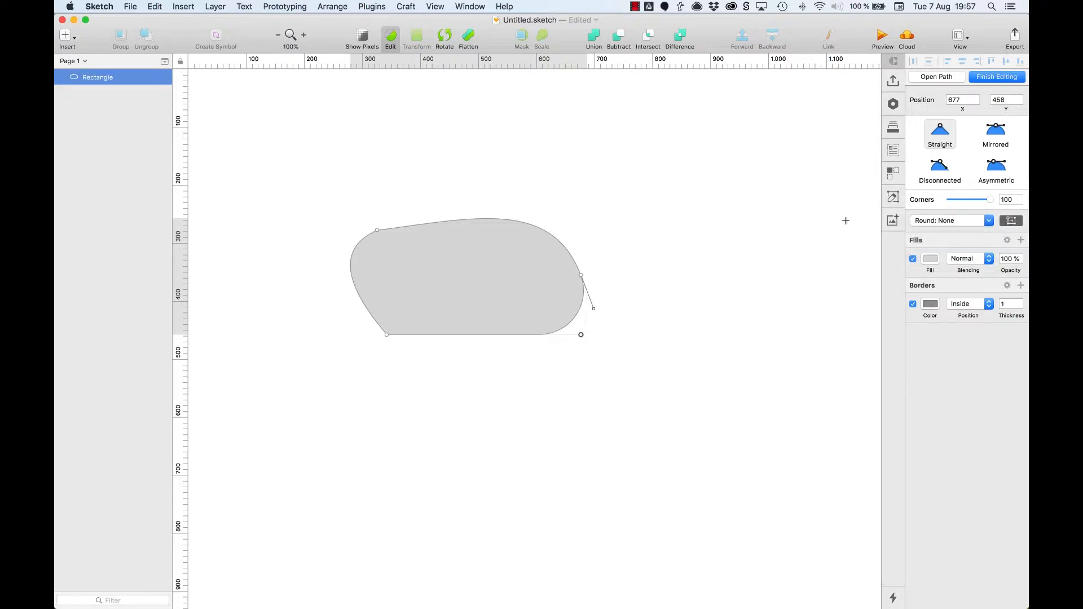
{"action": "left_click_drag", "start_coordinate": [733, 185], "coordinate": [532, 391]}
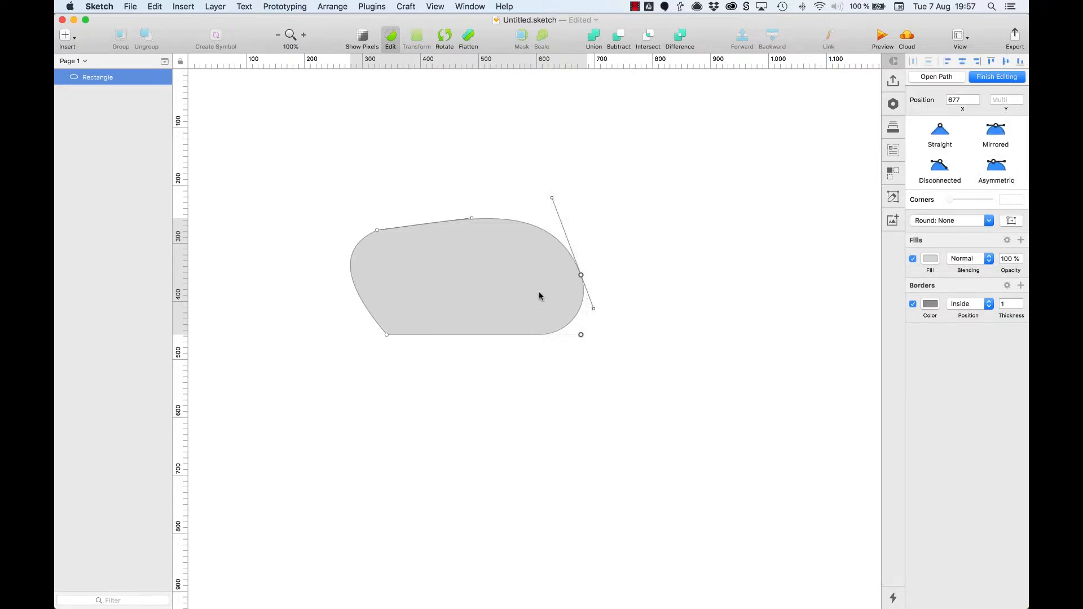
Step: Add a point on the upper-right curve and pull it outward, add another on the lower edge and pull it down, and finish editing
{"action": "left_click", "coordinate": [547, 235]}
{"action": "left_click_drag", "start_coordinate": [551, 234], "coordinate": [592, 180]}
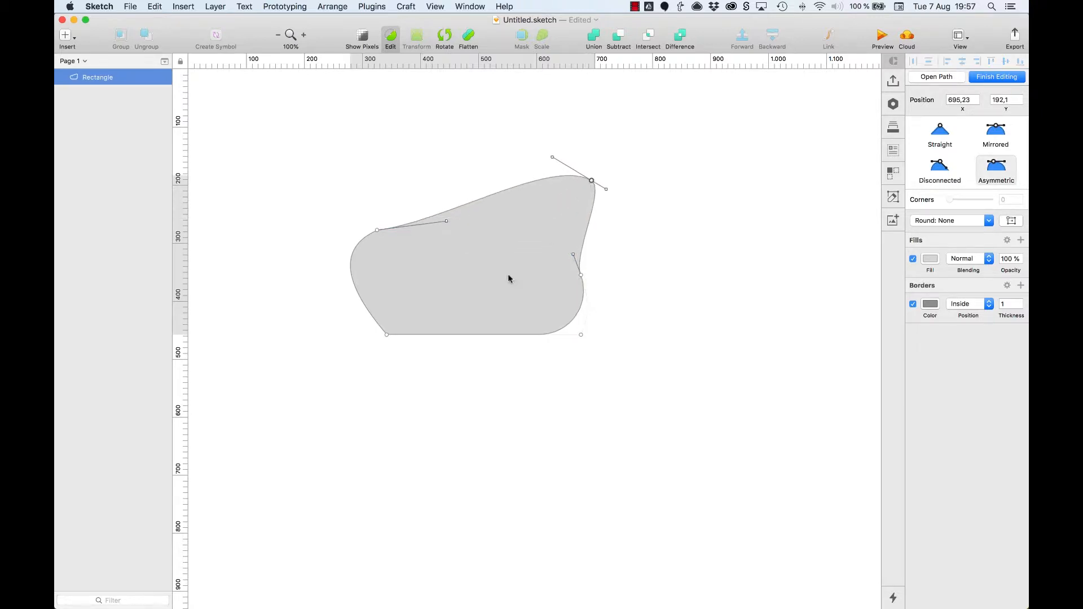
{"action": "left_click", "coordinate": [465, 335]}
{"action": "left_click_drag", "start_coordinate": [467, 335], "coordinate": [473, 436]}
{"action": "left_click", "coordinate": [708, 292]}
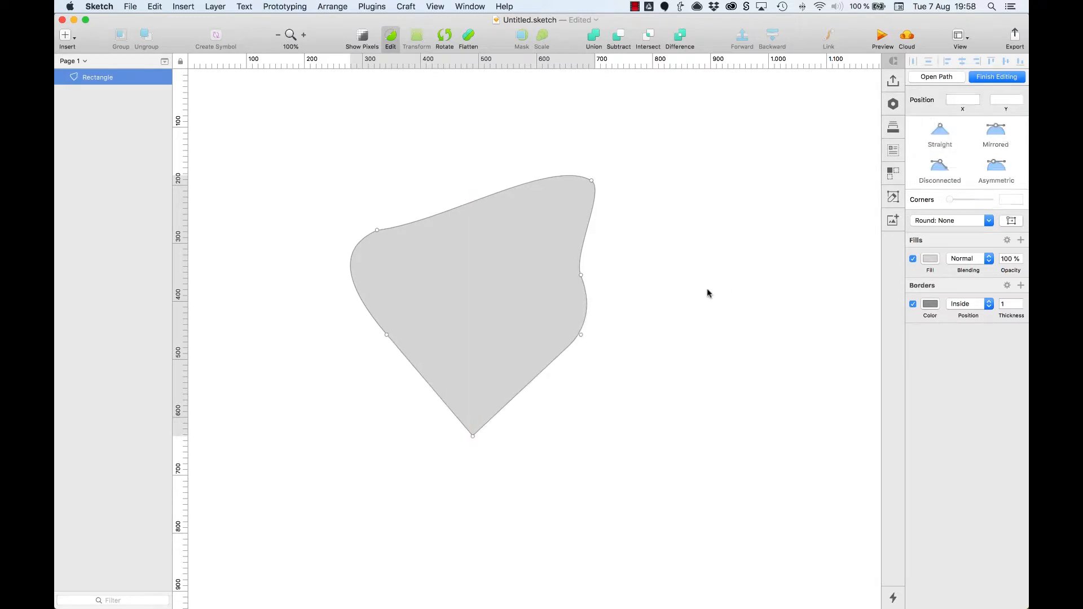
{"action": "key", "text": "Escape"}
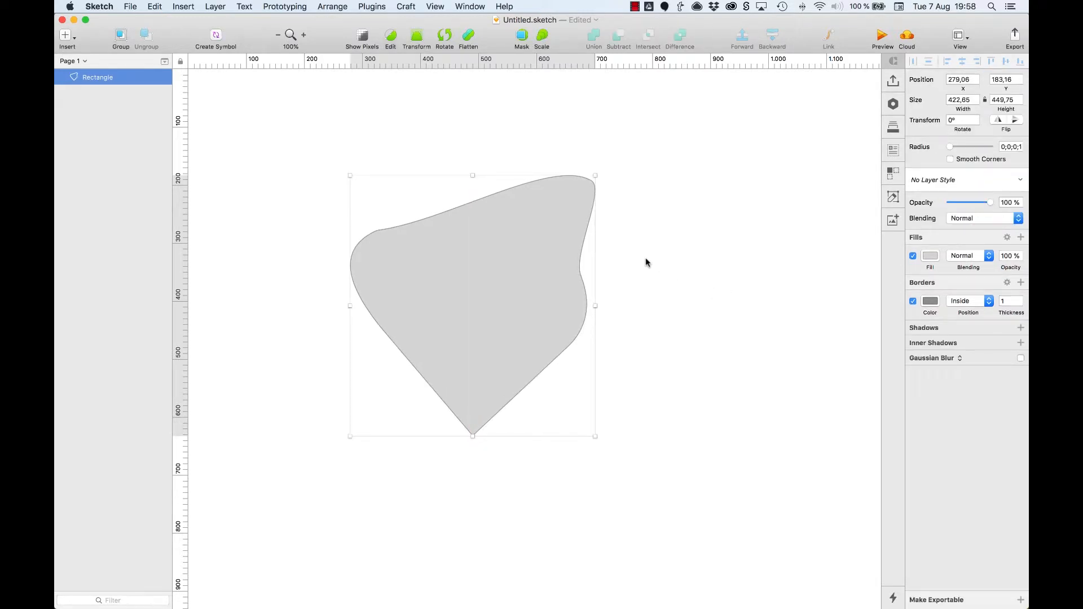
Step: Start a vector path beside the gray shape, placing three straight points that form an inverted V
{"action": "left_click", "coordinate": [66, 36]}
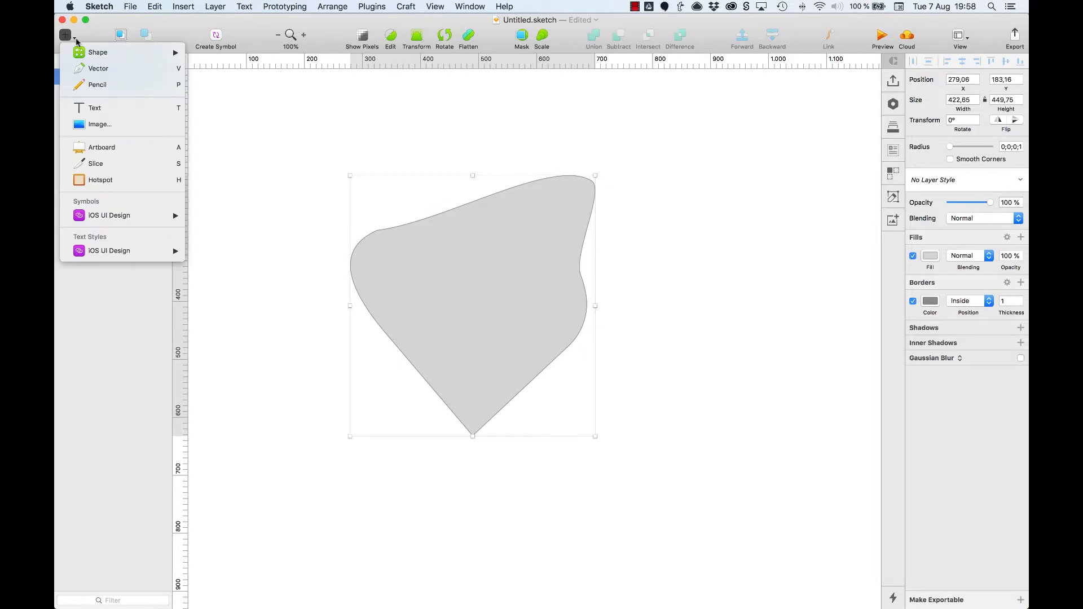
{"action": "left_click", "coordinate": [76, 39]}
{"action": "left_click", "coordinate": [66, 39]}
{"action": "left_click", "coordinate": [99, 69]}
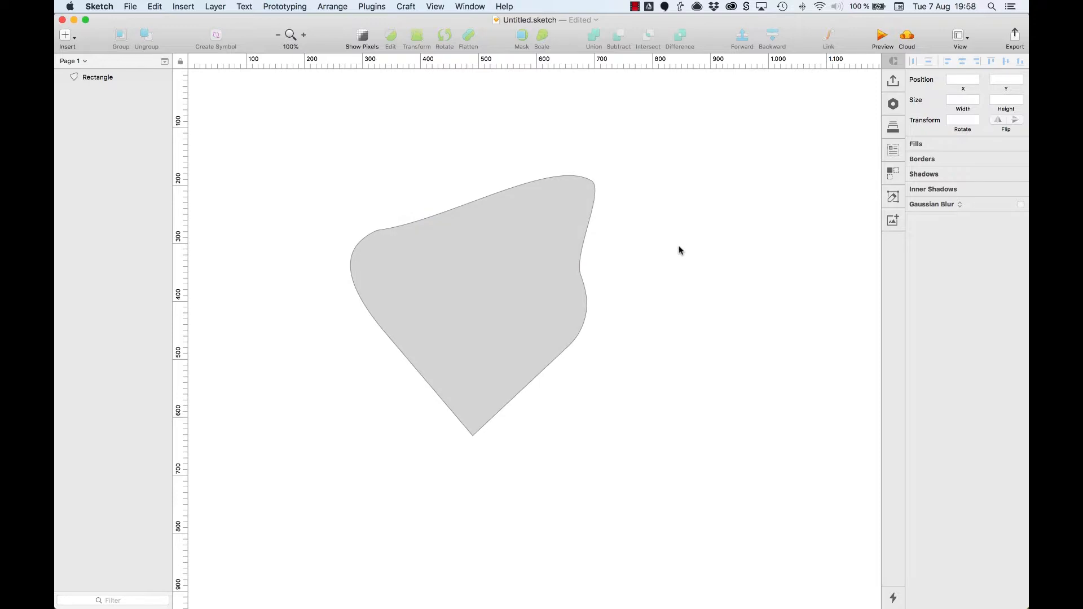
{"action": "left_click", "coordinate": [705, 266]}
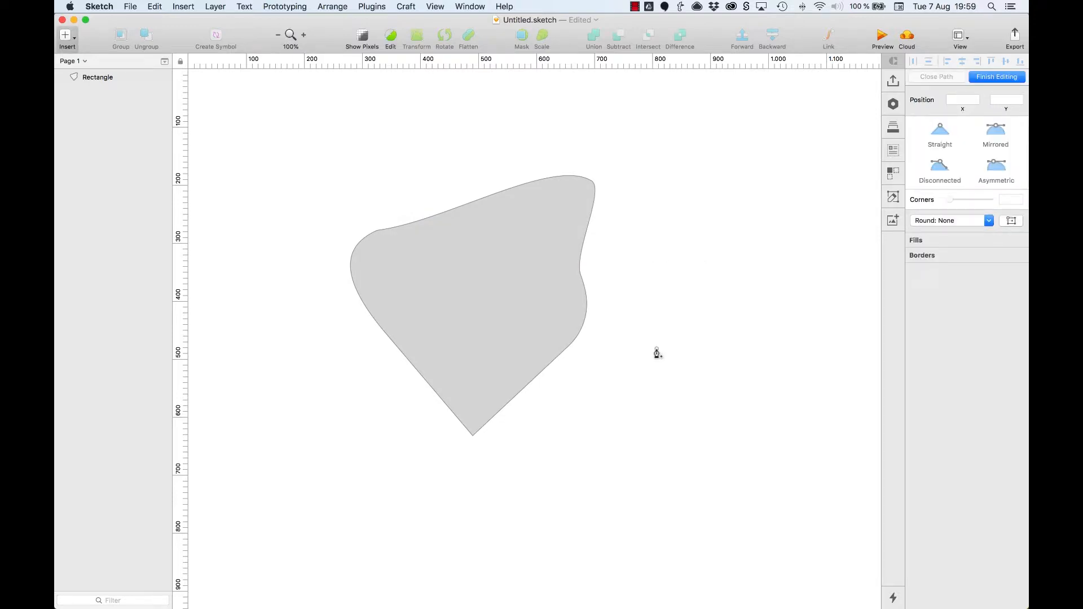
{"action": "left_click", "coordinate": [624, 437]}
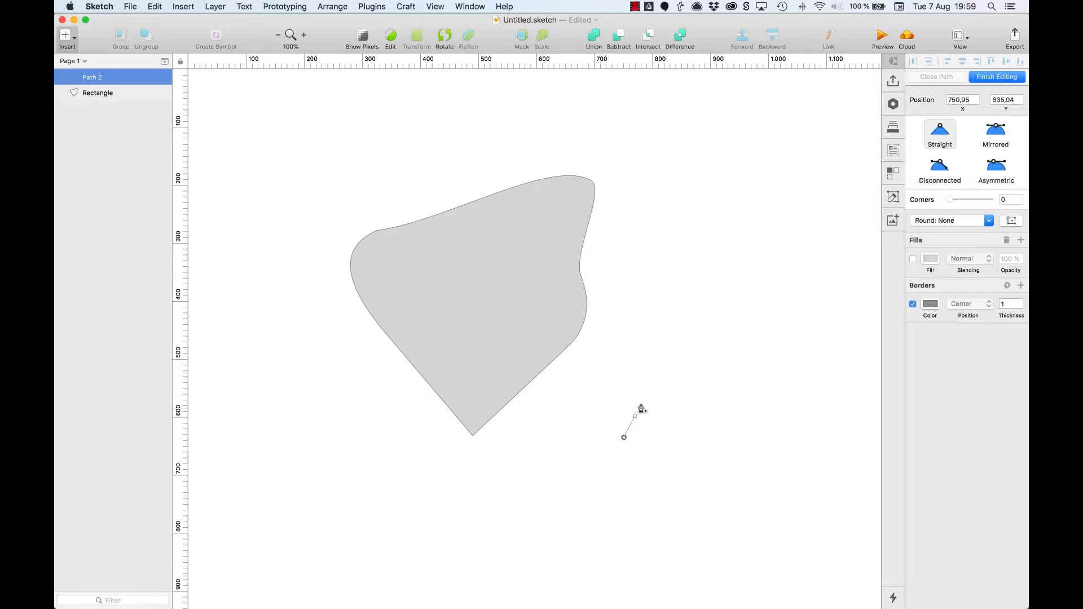
{"action": "left_click", "coordinate": [669, 316]}
{"action": "left_click", "coordinate": [703, 411]}
{"action": "left_click", "coordinate": [708, 425]}
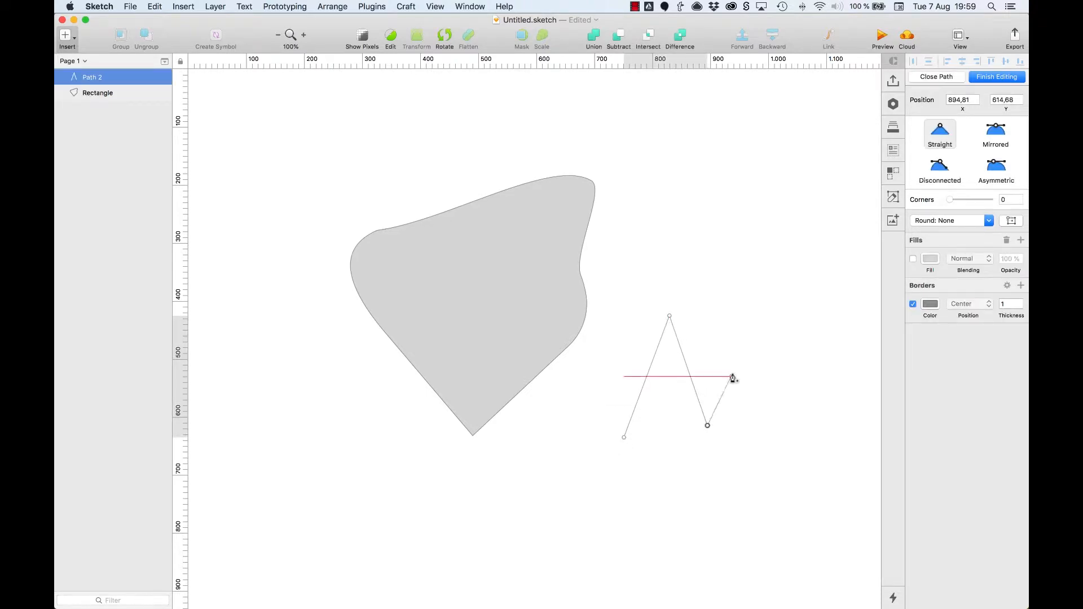
Step: Extend the vector path upward in an S-shape, alternating mirrored and straight points, to about X 817, Y 52
{"action": "left_click_drag", "start_coordinate": [757, 298], "coordinate": [708, 217]}
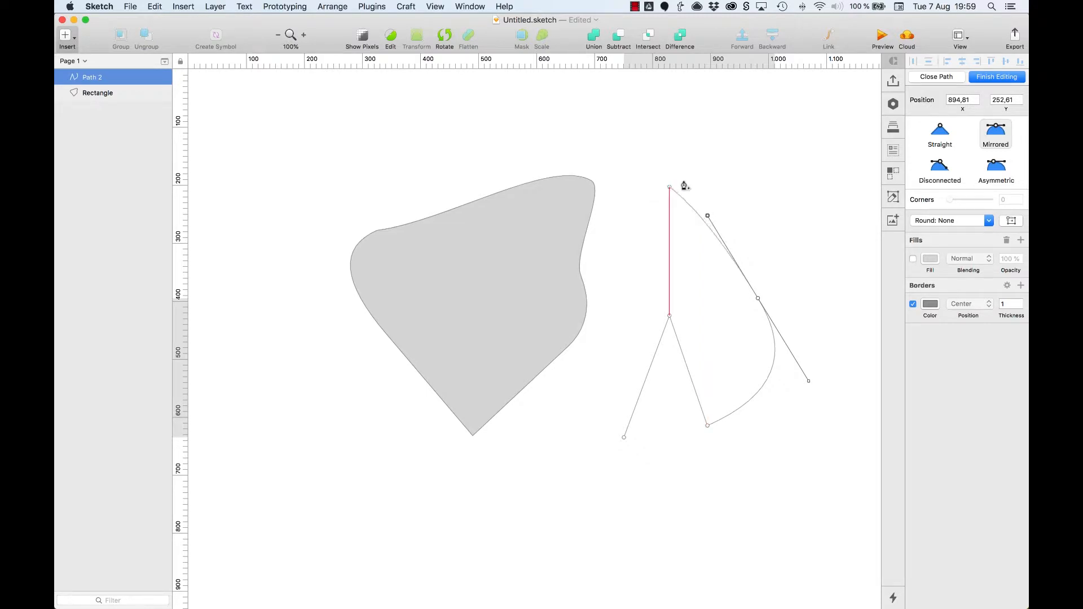
{"action": "left_click", "coordinate": [790, 176]}
{"action": "left_click_drag", "start_coordinate": [758, 144], "coordinate": [676, 150]}
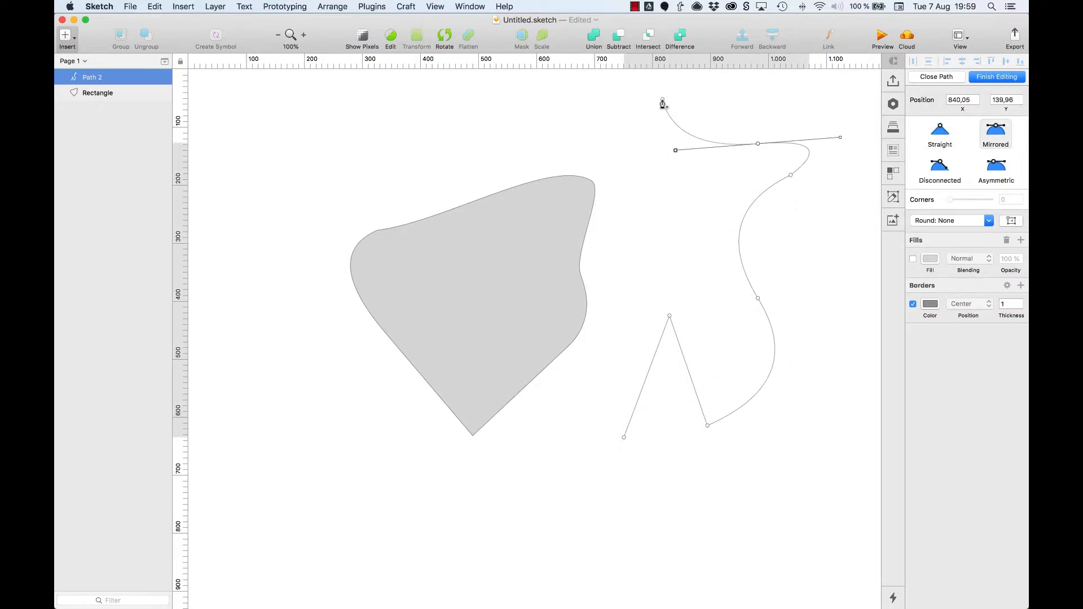
{"action": "left_click", "coordinate": [663, 101]}
Step: Continue the vector path with mirrored curve points across its upper part and down its right side
{"action": "scroll", "coordinate": [668, 113], "scroll_direction": "up", "scroll_amount": 5}
{"action": "scroll", "coordinate": [669, 113], "scroll_direction": "right", "scroll_amount": 5}
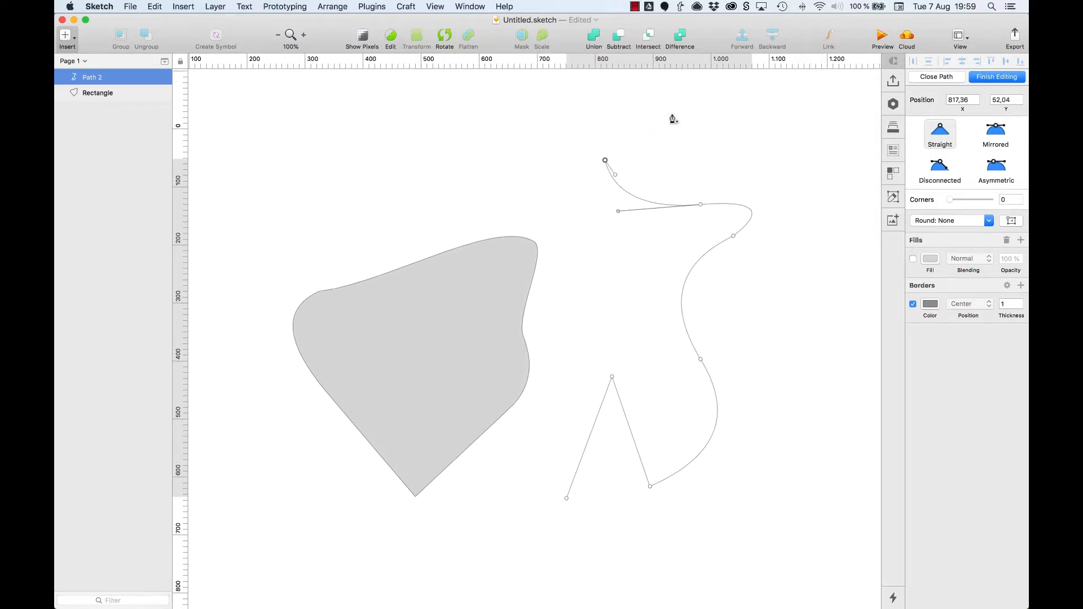
{"action": "scroll", "coordinate": [672, 120], "scroll_direction": "up", "scroll_amount": 3}
{"action": "left_click_drag", "start_coordinate": [674, 146], "coordinate": [714, 171]}
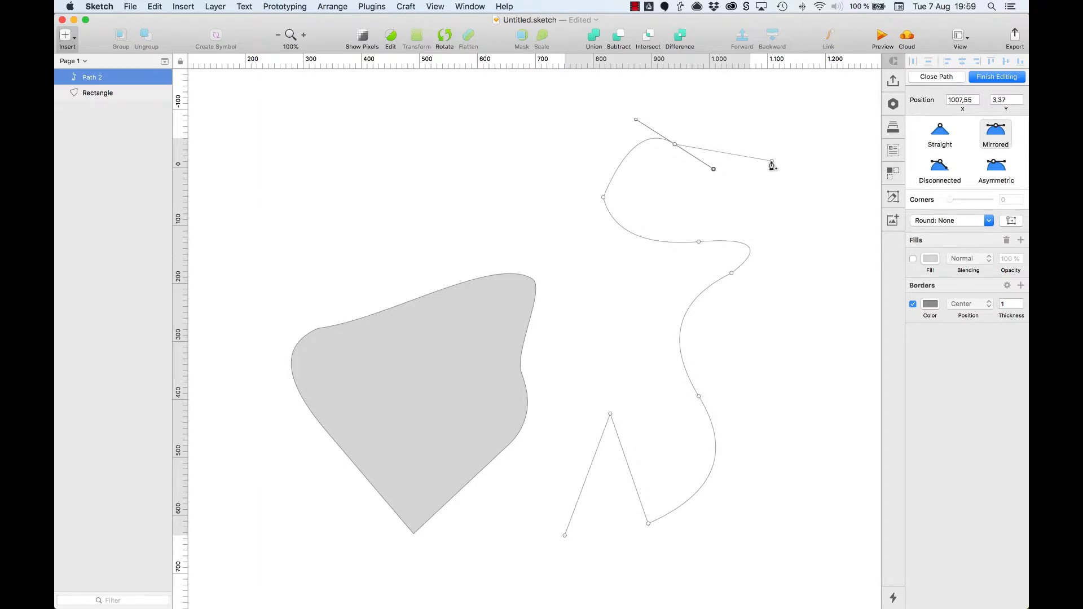
{"action": "left_click_drag", "start_coordinate": [772, 163], "coordinate": [834, 149]}
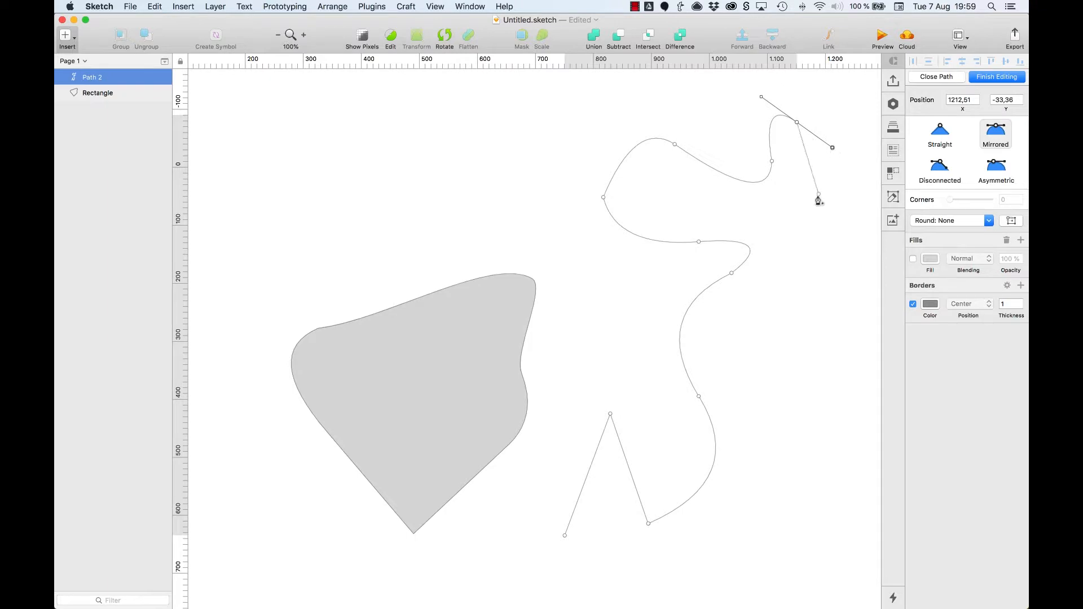
{"action": "left_click_drag", "start_coordinate": [813, 215], "coordinate": [829, 221]}
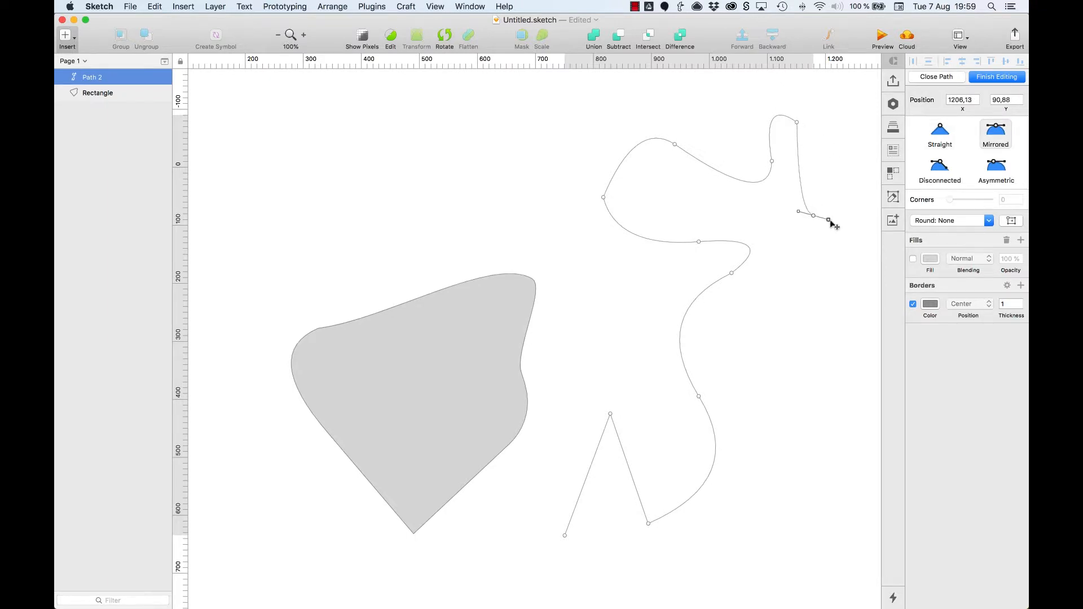
{"action": "left_click_drag", "start_coordinate": [838, 288], "coordinate": [833, 337]}
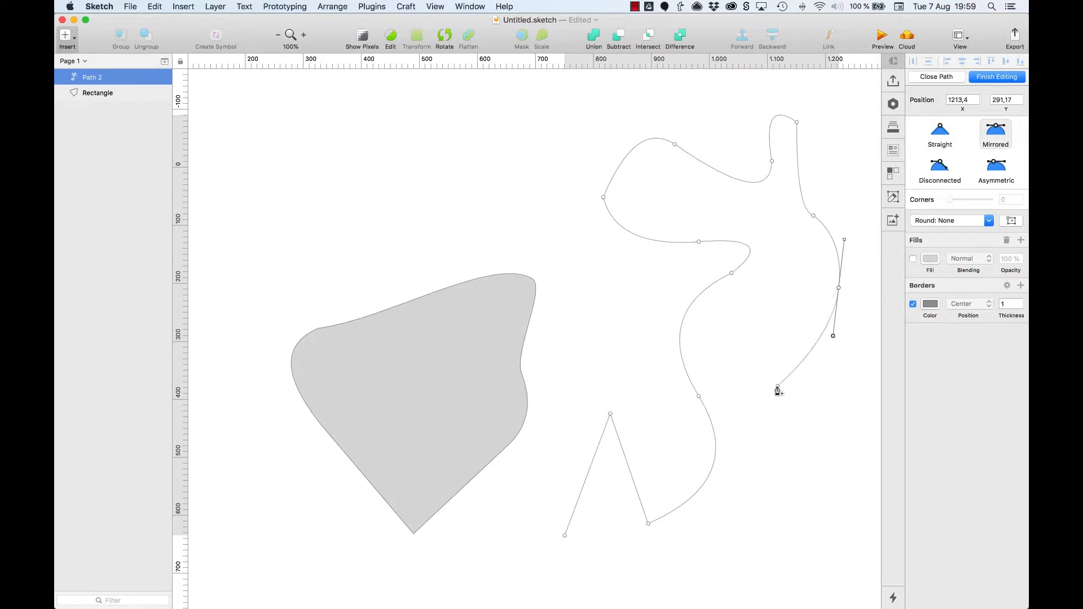
Step: Bring the path down with a small curve and two straight points, close it at its starting point, and finish editing
{"action": "left_click_drag", "start_coordinate": [772, 401], "coordinate": [757, 397]}
{"action": "scroll", "coordinate": [762, 400], "scroll_direction": "down", "scroll_amount": 5}
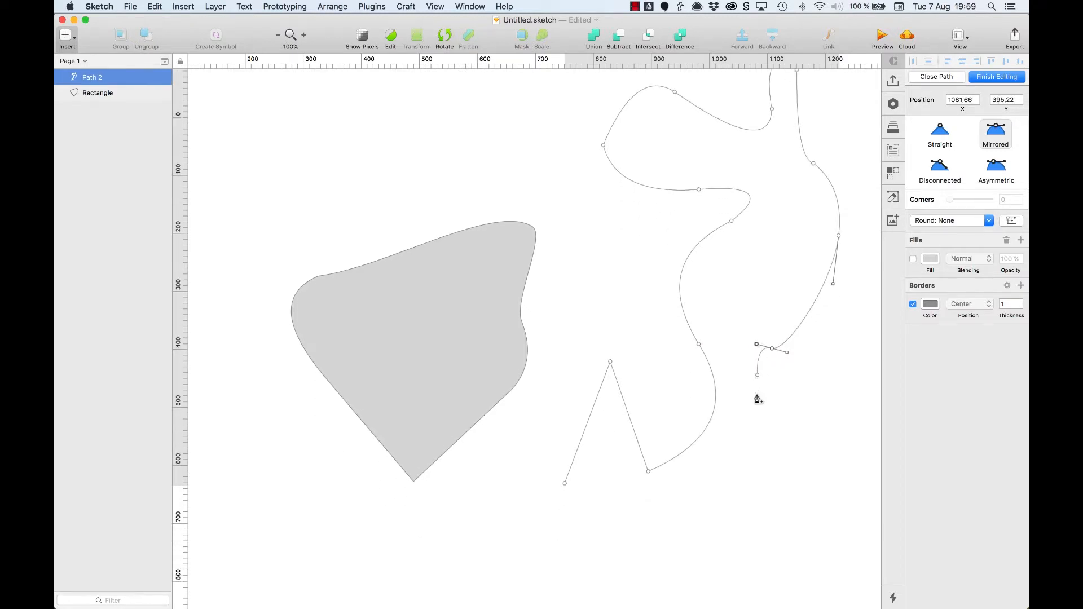
{"action": "left_click", "coordinate": [771, 415]}
{"action": "left_click", "coordinate": [615, 501]}
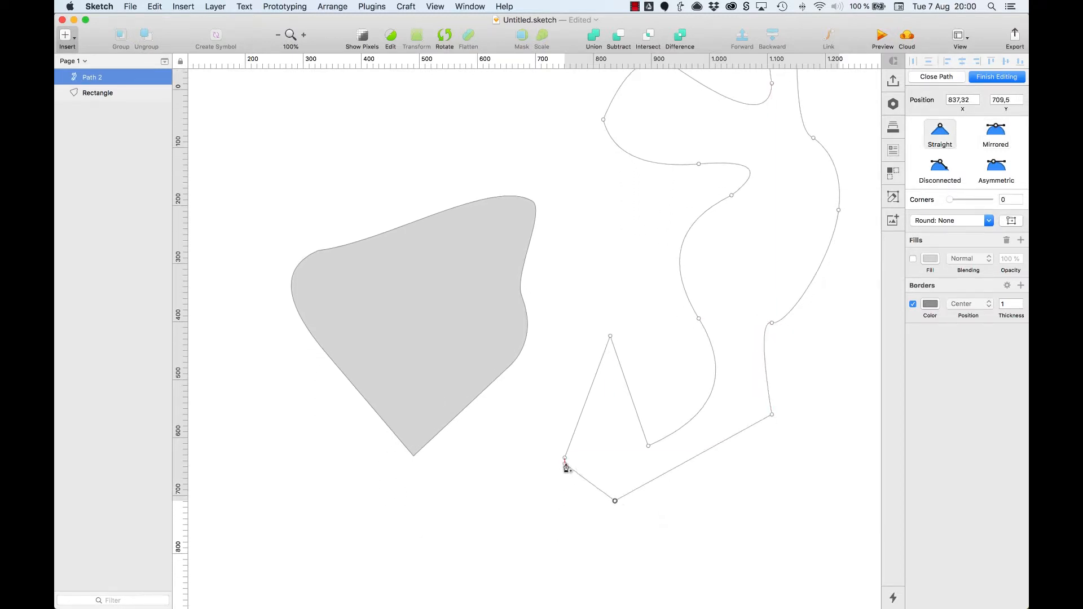
{"action": "left_click", "coordinate": [565, 459]}
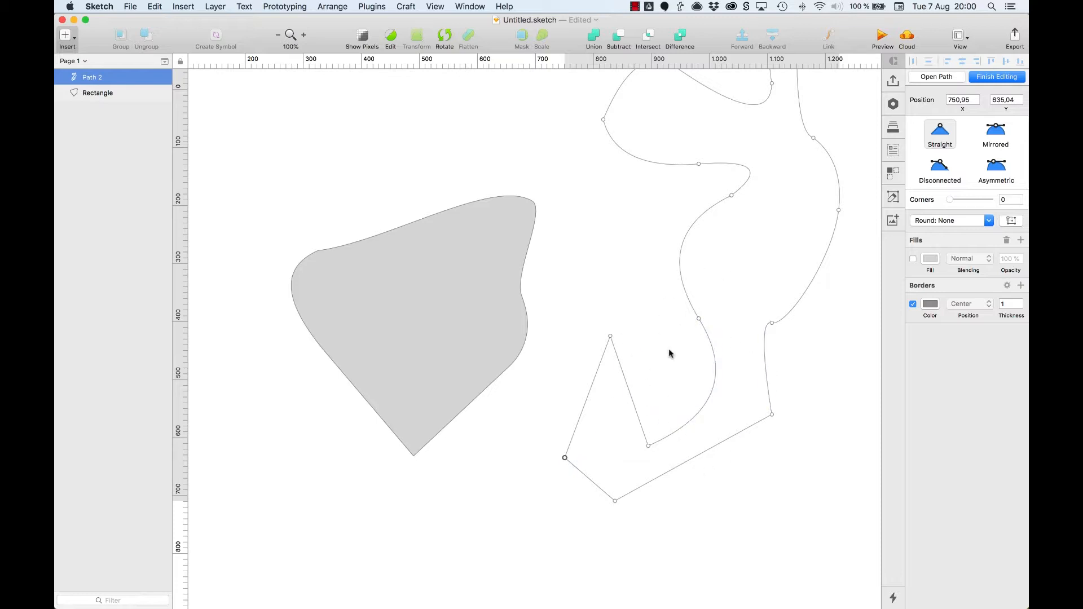
{"action": "left_click", "coordinate": [376, 552]}
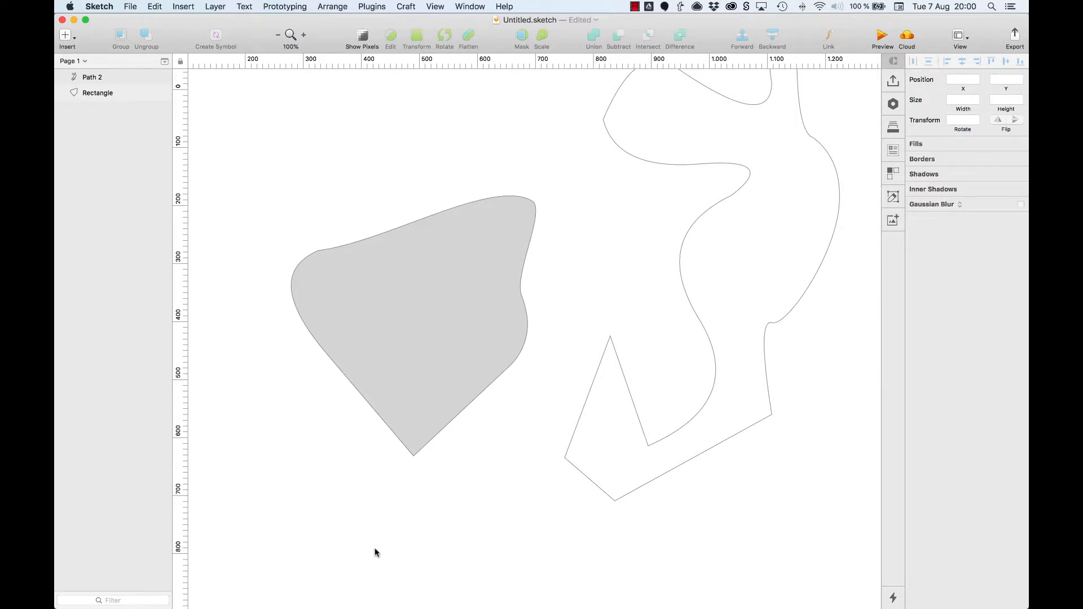
Step: Draw six separate freehand strokes with the Pencil tool on the empty canvas below the existing shapes
{"action": "scroll", "coordinate": [376, 552], "scroll_direction": "down", "scroll_amount": 10}
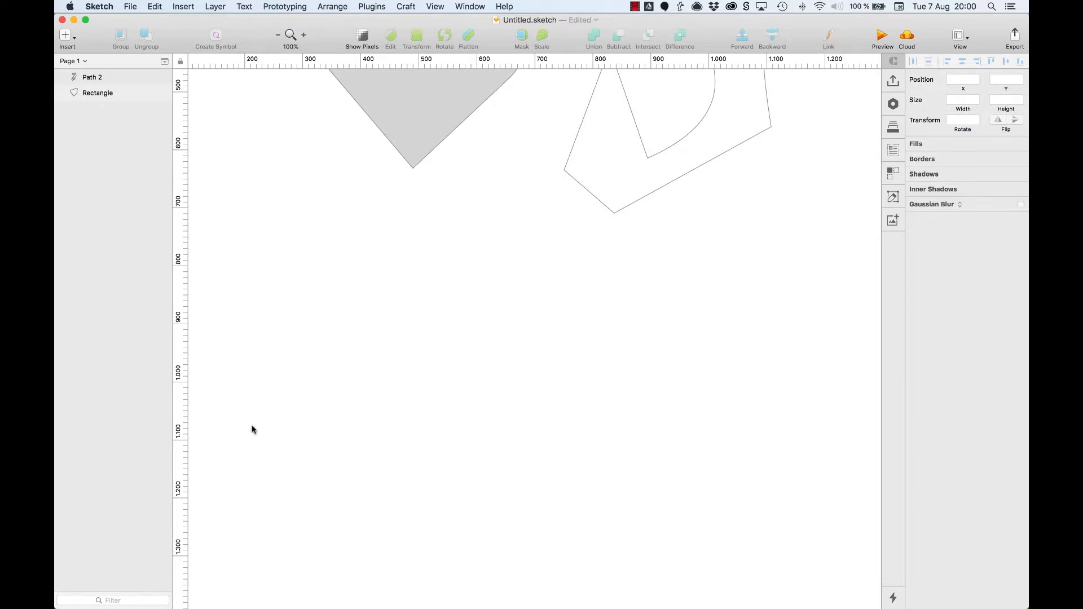
{"action": "key", "text": "p"}
{"action": "mouse_move", "coordinate": [272, 427]}
{"action": "left_mouse_down"}
{"action": "mouse_move", "coordinate": [340, 397]}
{"action": "mouse_move", "coordinate": [408, 432]}
{"action": "mouse_move", "coordinate": [489, 368]}
{"action": "mouse_move", "coordinate": [522, 467]}
{"action": "mouse_move", "coordinate": [598, 391]}
{"action": "mouse_move", "coordinate": [530, 335]}
{"action": "mouse_move", "coordinate": [393, 317]}
{"action": "mouse_move", "coordinate": [511, 290]}
{"action": "mouse_move", "coordinate": [619, 321]}
{"action": "mouse_move", "coordinate": [720, 438]}
{"action": "mouse_move", "coordinate": [809, 372]}
{"action": "mouse_move", "coordinate": [631, 288]}
{"action": "mouse_move", "coordinate": [556, 271]}
{"action": "left_mouse_up"}
{"action": "mouse_move", "coordinate": [579, 548]}
{"action": "left_mouse_down"}
{"action": "mouse_move", "coordinate": [752, 519]}
{"action": "mouse_move", "coordinate": [755, 559]}
{"action": "left_mouse_up"}
{"action": "scroll", "coordinate": [761, 552], "scroll_direction": "down", "scroll_amount": 8}
{"action": "scroll", "coordinate": [539, 471], "scroll_direction": "down", "scroll_amount": 5}
{"action": "mouse_move", "coordinate": [536, 458]}
{"action": "left_mouse_down"}
{"action": "mouse_move", "coordinate": [519, 391]}
{"action": "mouse_move", "coordinate": [378, 411]}
{"action": "mouse_move", "coordinate": [376, 331]}
{"action": "mouse_move", "coordinate": [404, 314]}
{"action": "mouse_move", "coordinate": [586, 323]}
{"action": "mouse_move", "coordinate": [662, 354]}
{"action": "mouse_move", "coordinate": [704, 429]}
{"action": "mouse_move", "coordinate": [780, 290]}
{"action": "left_mouse_up"}
{"action": "mouse_move", "coordinate": [711, 289]}
{"action": "left_mouse_down"}
{"action": "mouse_move", "coordinate": [732, 271]}
{"action": "mouse_move", "coordinate": [816, 249]}
{"action": "left_mouse_up"}
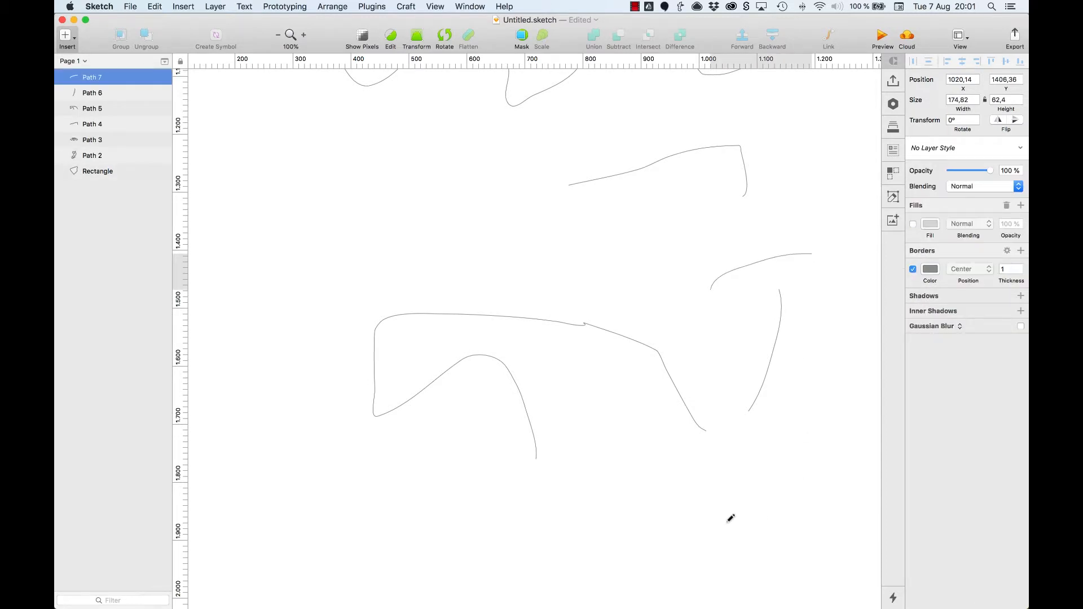
{"action": "mouse_move", "coordinate": [660, 523]}
{"action": "left_mouse_down"}
{"action": "mouse_move", "coordinate": [533, 528]}
{"action": "mouse_move", "coordinate": [466, 502]}
{"action": "mouse_move", "coordinate": [422, 465]}
{"action": "mouse_move", "coordinate": [361, 468]}
{"action": "mouse_move", "coordinate": [367, 501]}
{"action": "mouse_move", "coordinate": [429, 528]}
{"action": "left_mouse_up"}
Step: Examine the anchor points of the lowest freehand stroke in point editing, leaving the path unchanged and deselected
{"action": "key", "text": "Escape"}
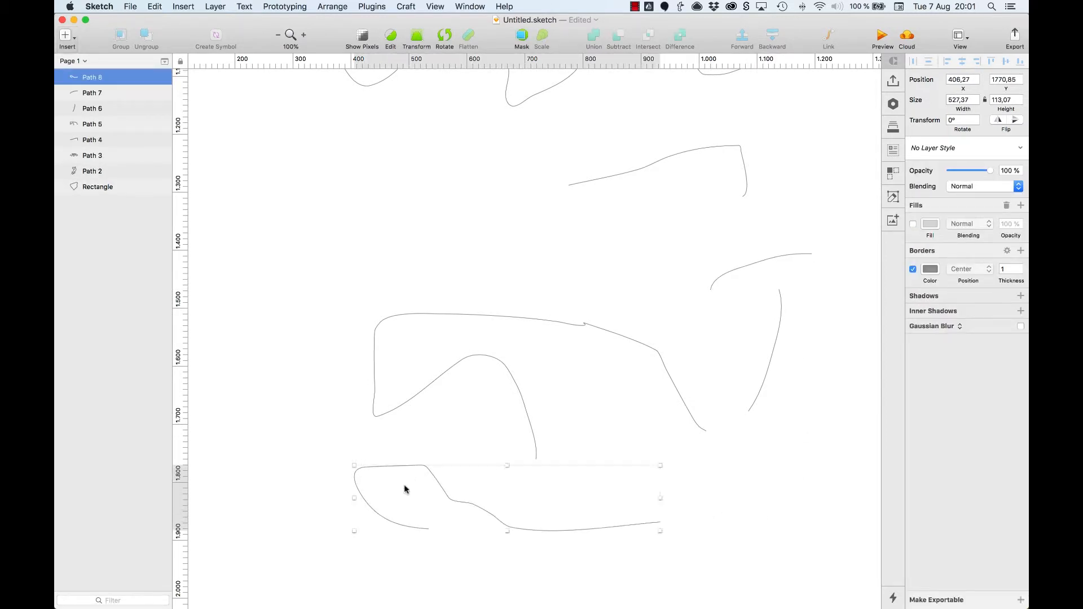
{"action": "key", "text": "Return"}
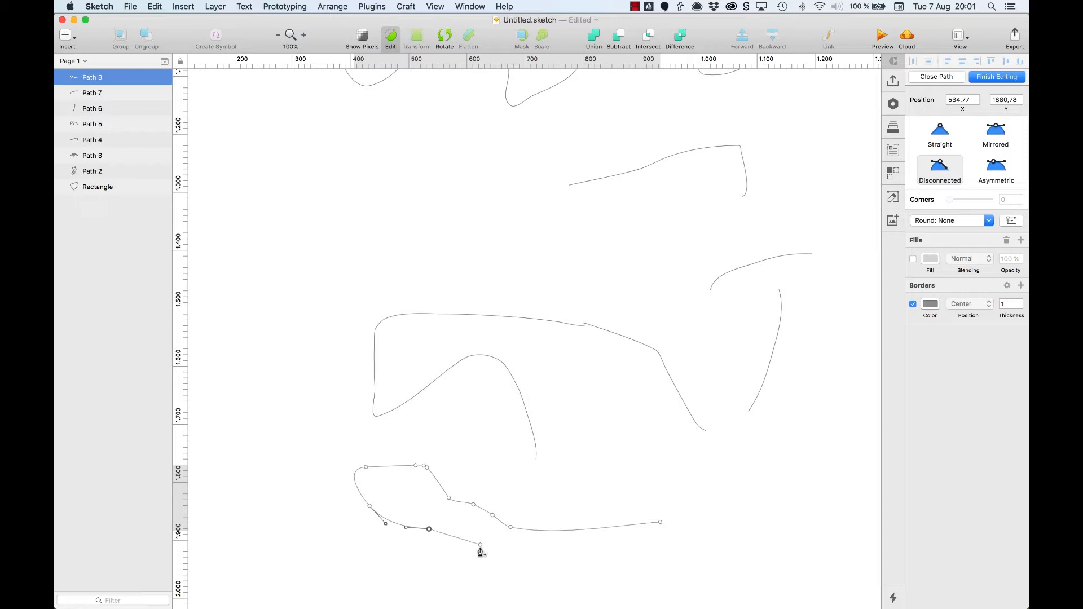
{"action": "scroll", "coordinate": [491, 563], "scroll_direction": "down", "scroll_amount": 2}
{"action": "key", "text": "Escape"}
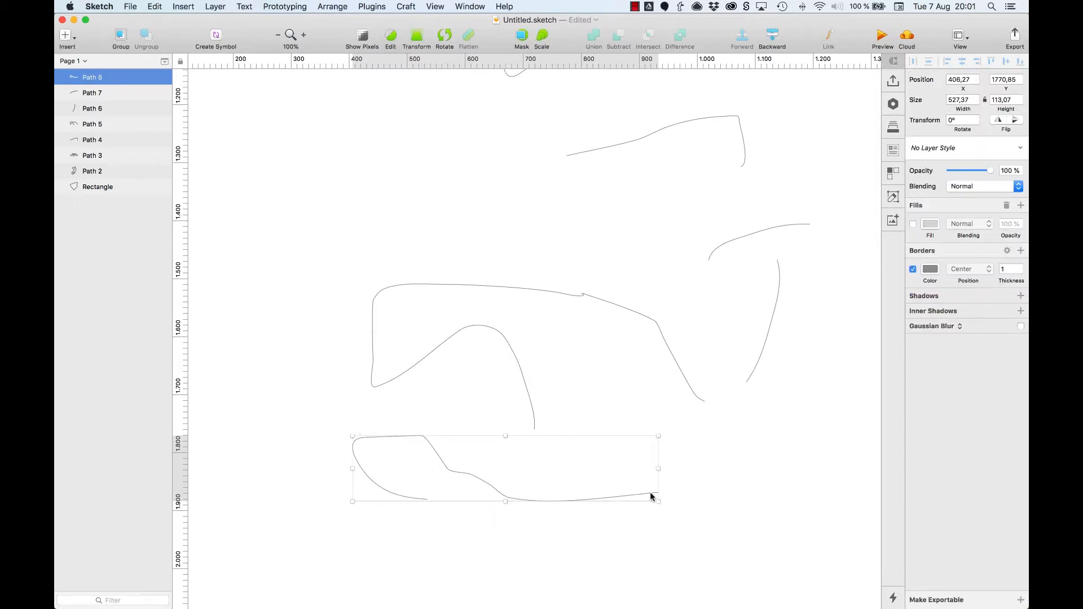
{"action": "left_click", "coordinate": [788, 429]}
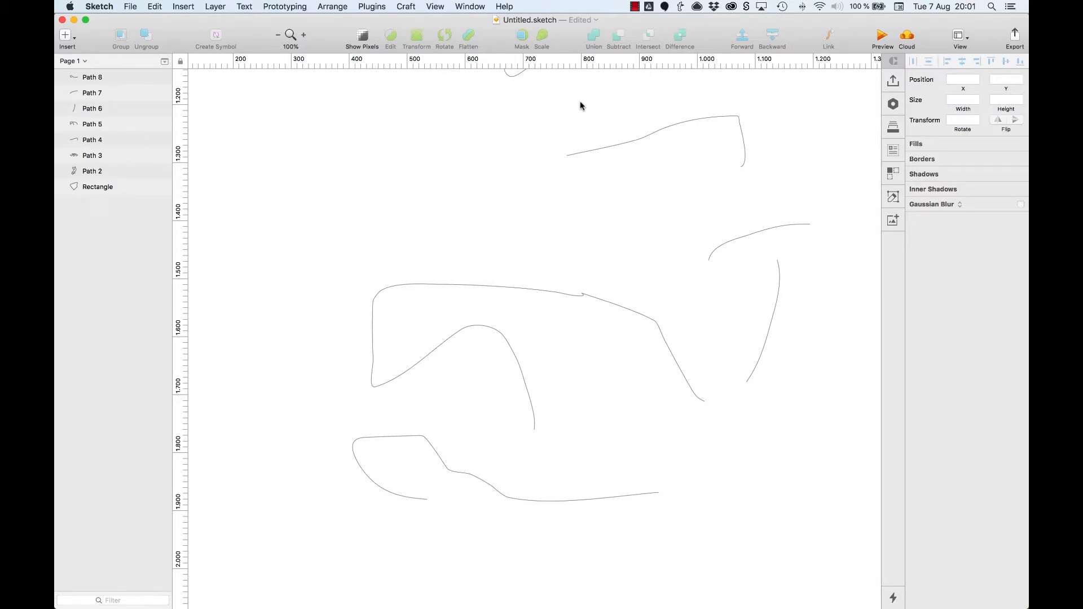
Step: Delete every shape and path on the page to clear the canvas
{"action": "key", "text": "super+minus"}
{"action": "key", "text": "super+minus"}
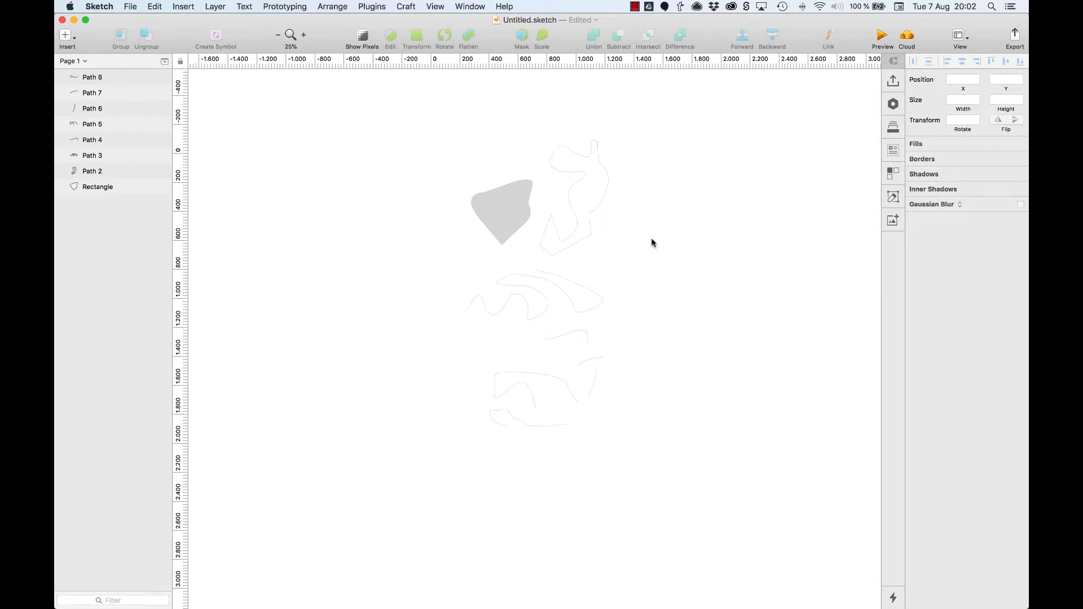
{"action": "key", "text": "super+a"}
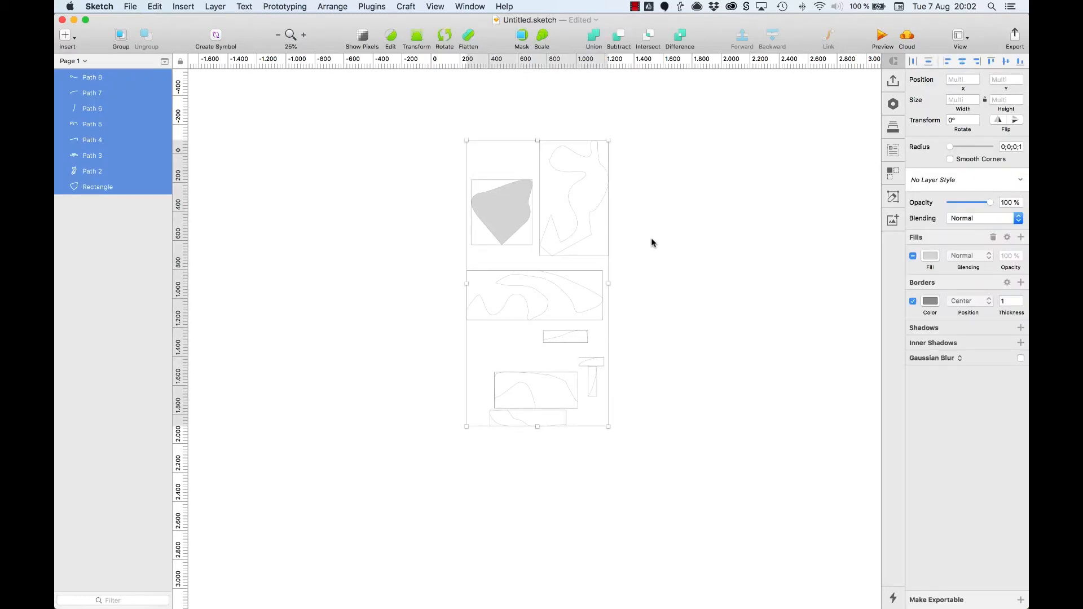
{"action": "key", "text": "Delete"}
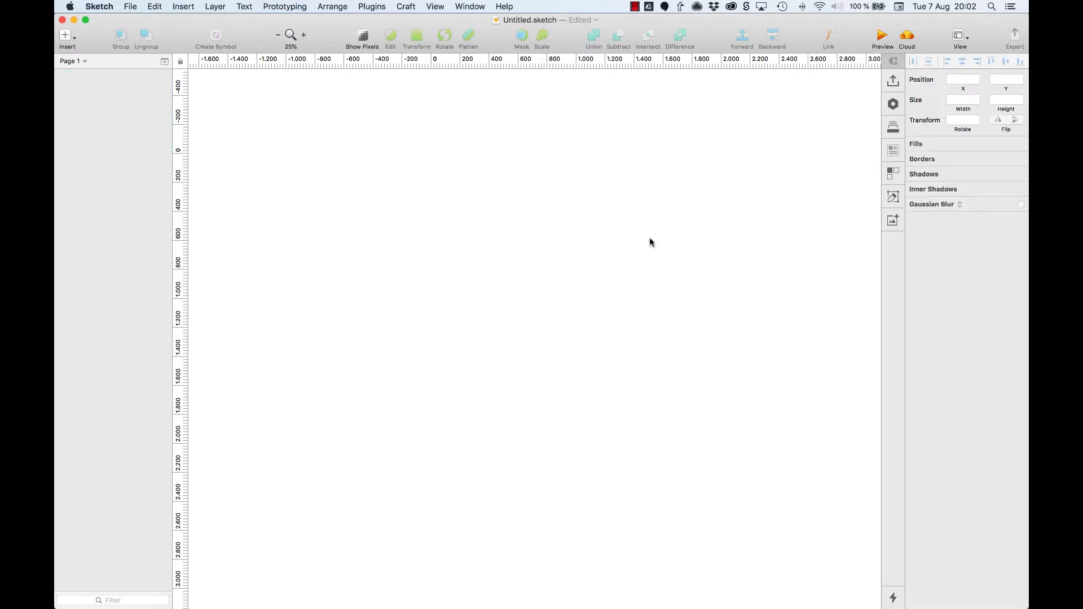
Step: Draw two overlapping rectangles, the second about 1088 by 467 and offset down and to the right of the first
{"action": "key", "text": "r"}
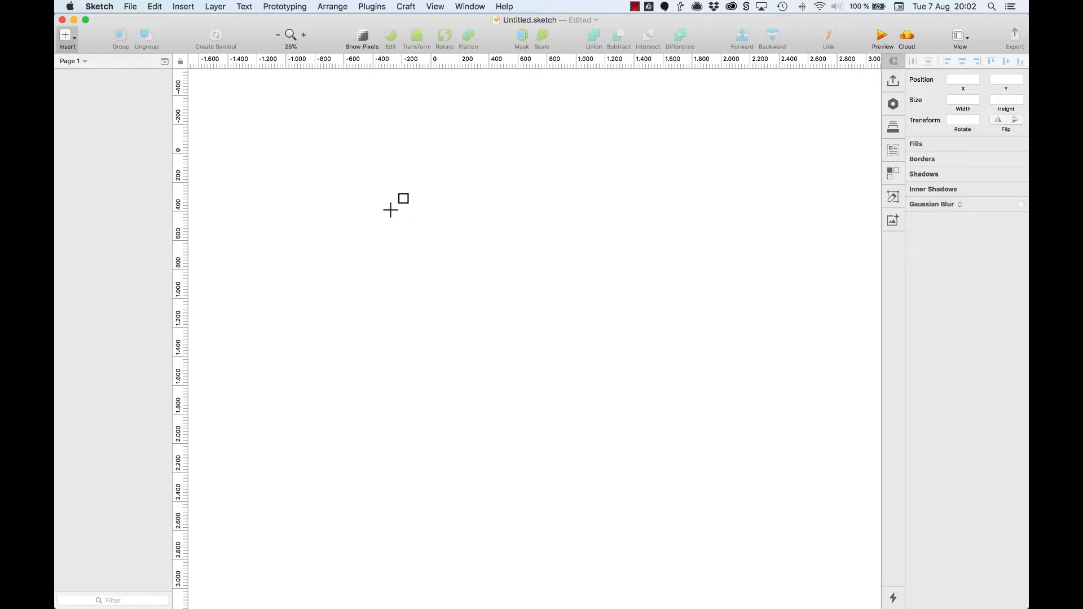
{"action": "mouse_move", "coordinate": [391, 210]}
{"action": "left_mouse_down"}
{"action": "mouse_move", "coordinate": [600, 305]}
{"action": "mouse_move", "coordinate": [636, 314]}
{"action": "mouse_move", "coordinate": [636, 302]}
{"action": "left_mouse_up"}
{"action": "key", "text": "r"}
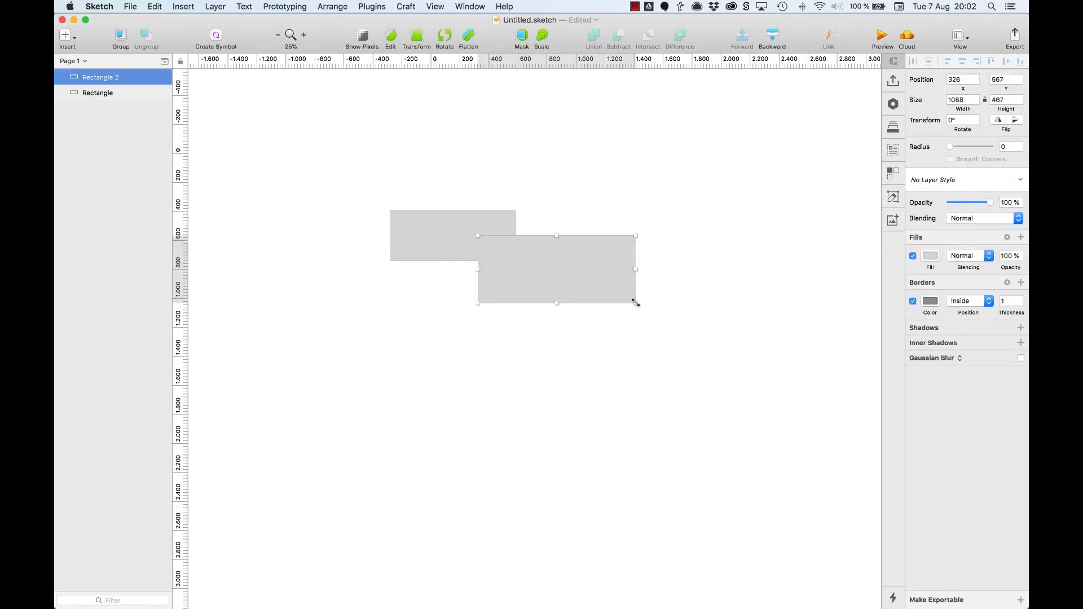
Step: Combine the two overlapping rectangles into one shape with Union
{"action": "left_click_drag", "start_coordinate": [628, 195], "coordinate": [478, 261]}
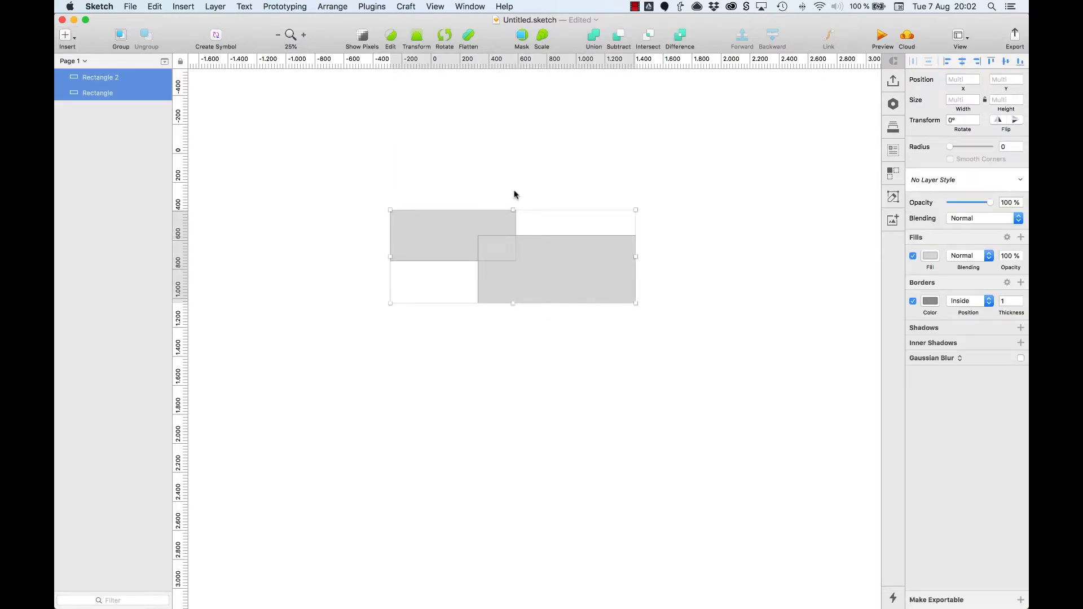
{"action": "left_click", "coordinate": [593, 40]}
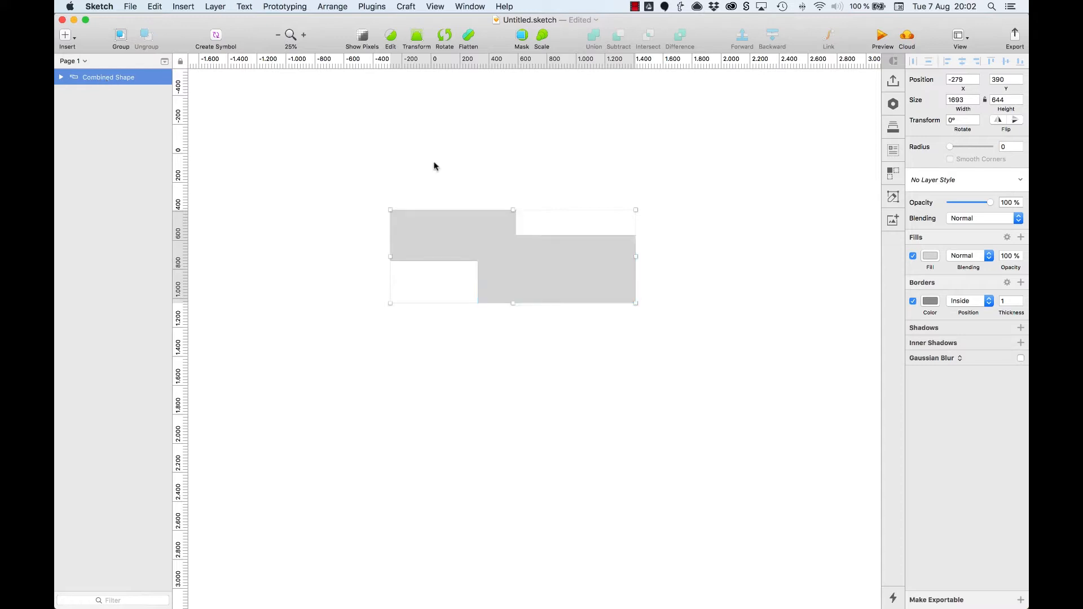
{"action": "left_click", "coordinate": [463, 186]}
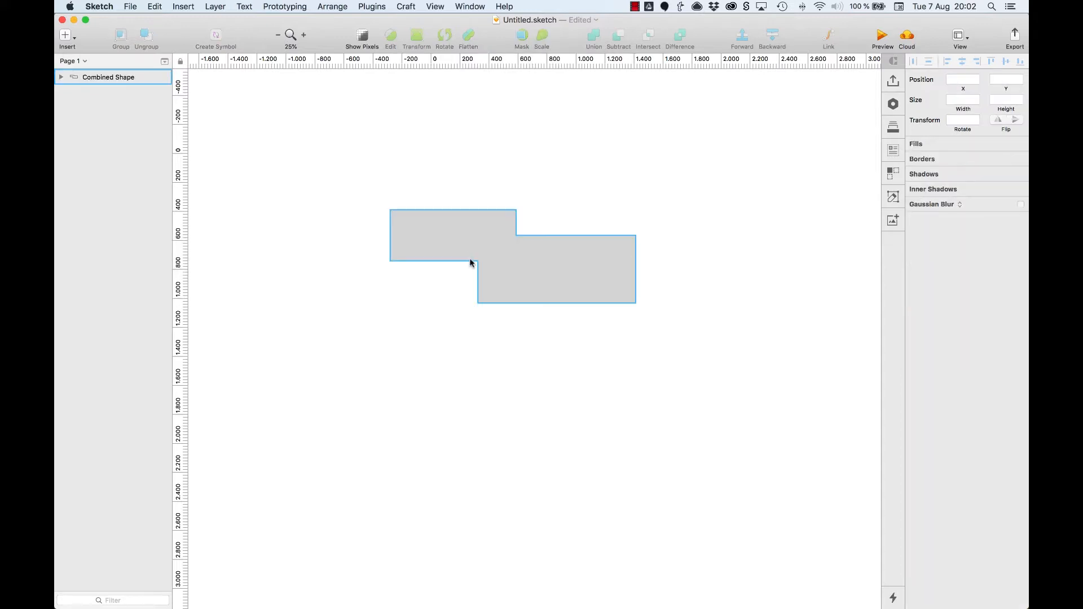
Step: Examine the united shape's outline and its component layers, selecting the second rectangle inside it
{"action": "left_click_drag", "start_coordinate": [342, 158], "coordinate": [718, 342]}
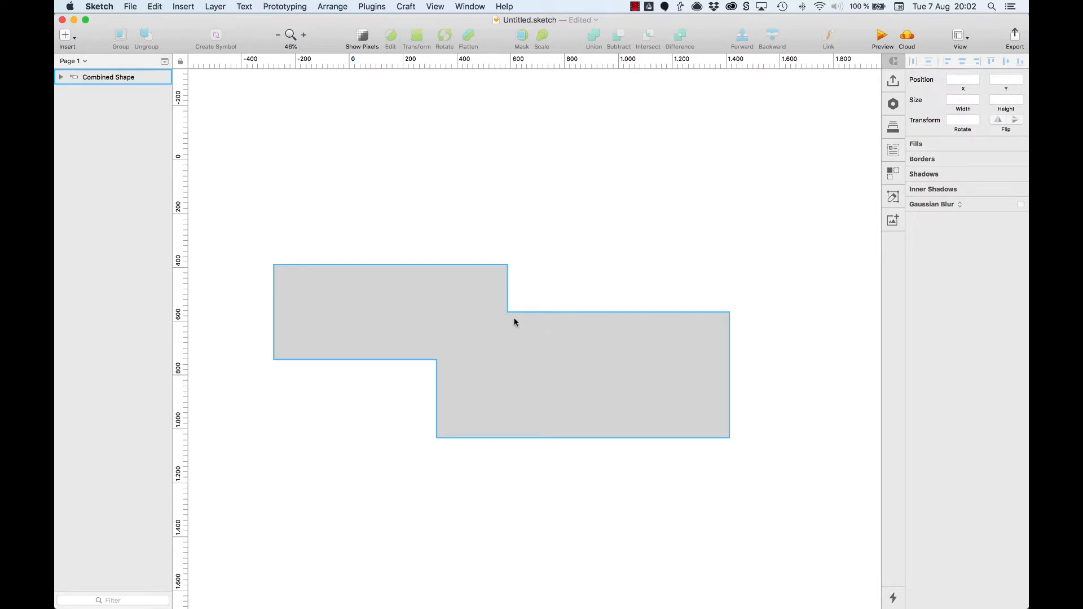
{"action": "left_click", "coordinate": [456, 317]}
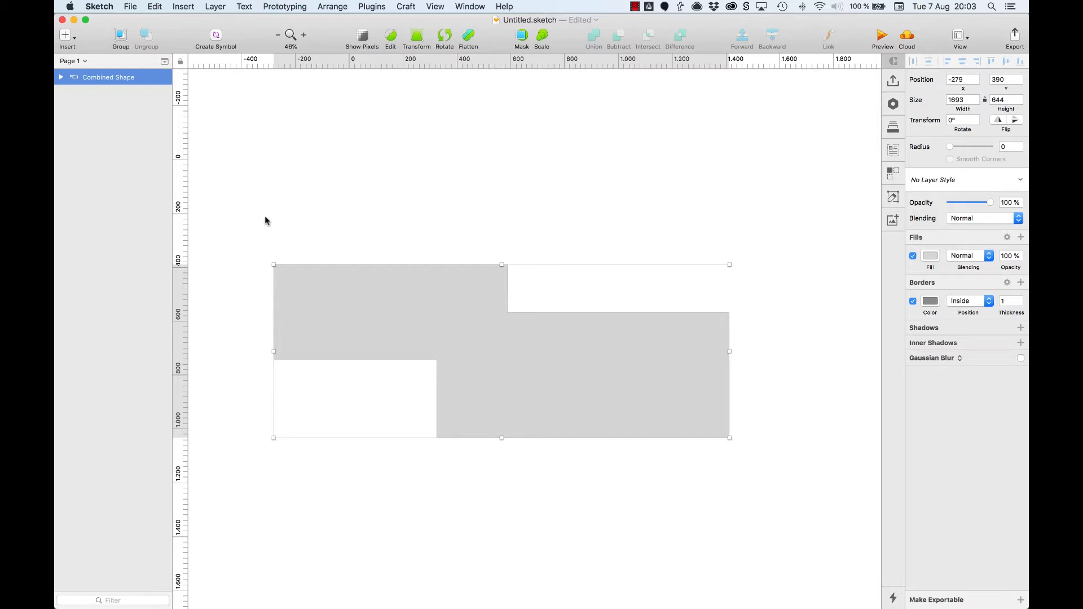
{"action": "left_click", "coordinate": [60, 77]}
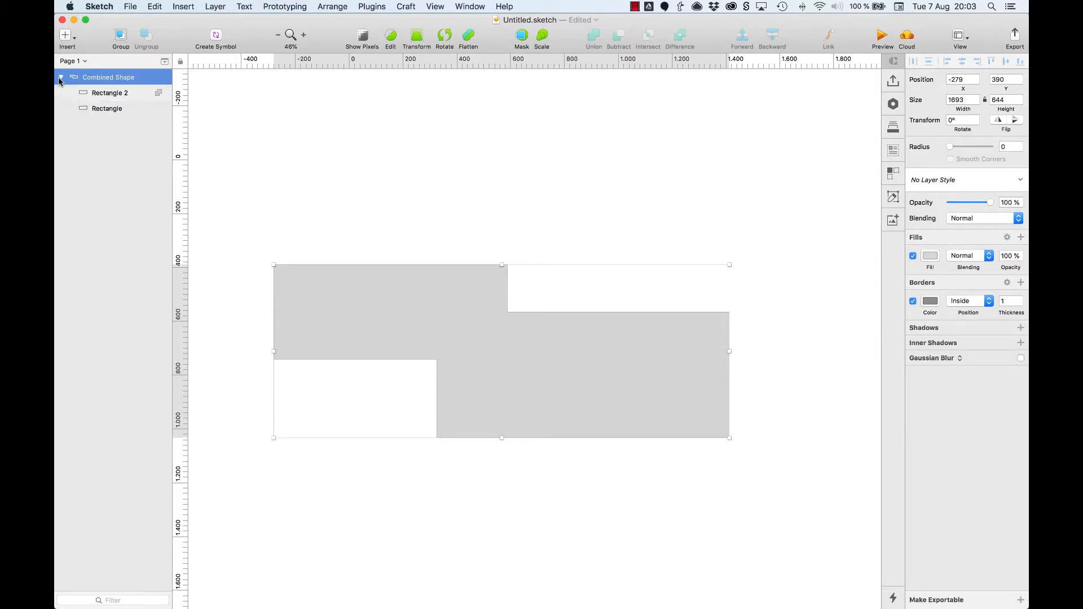
{"action": "left_click", "coordinate": [102, 93]}
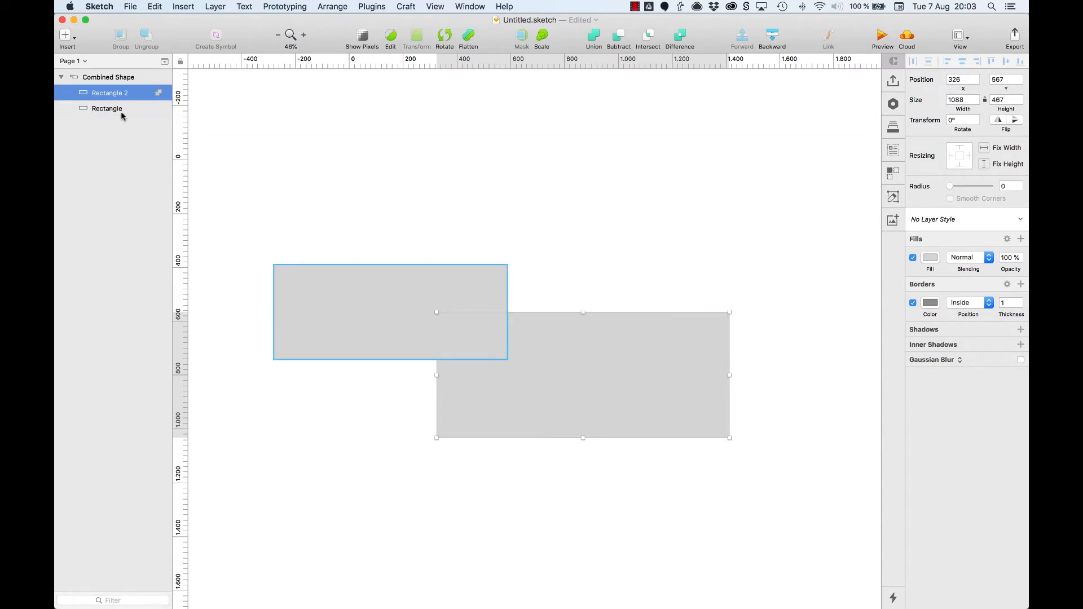
Step: Flatten the united rectangles into a single path
{"action": "left_click", "coordinate": [112, 79]}
{"action": "left_click", "coordinate": [61, 76]}
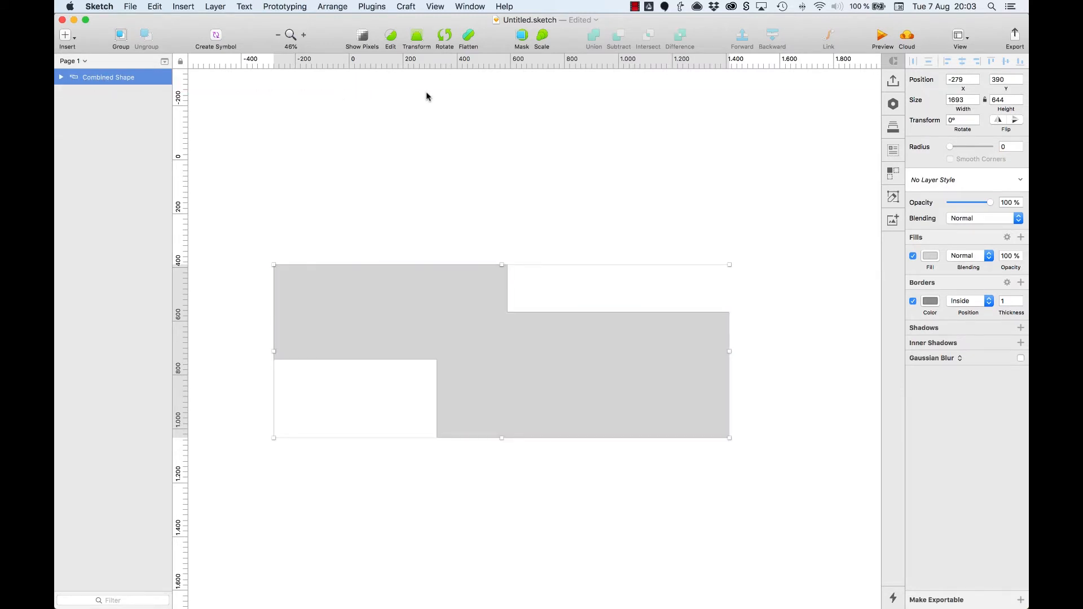
{"action": "left_click", "coordinate": [469, 38]}
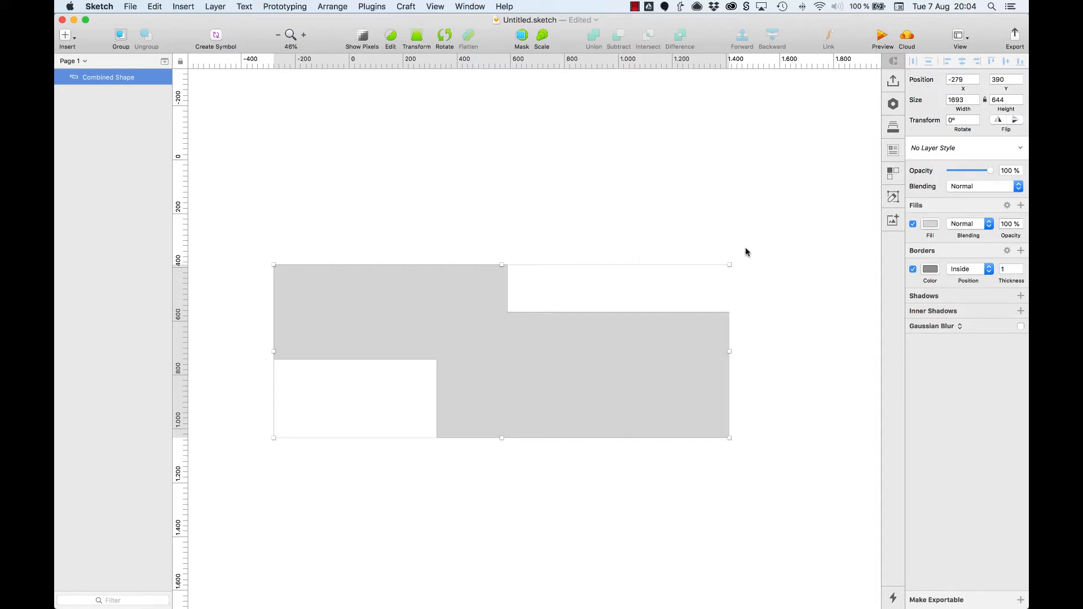
{"action": "left_click", "coordinate": [689, 230]}
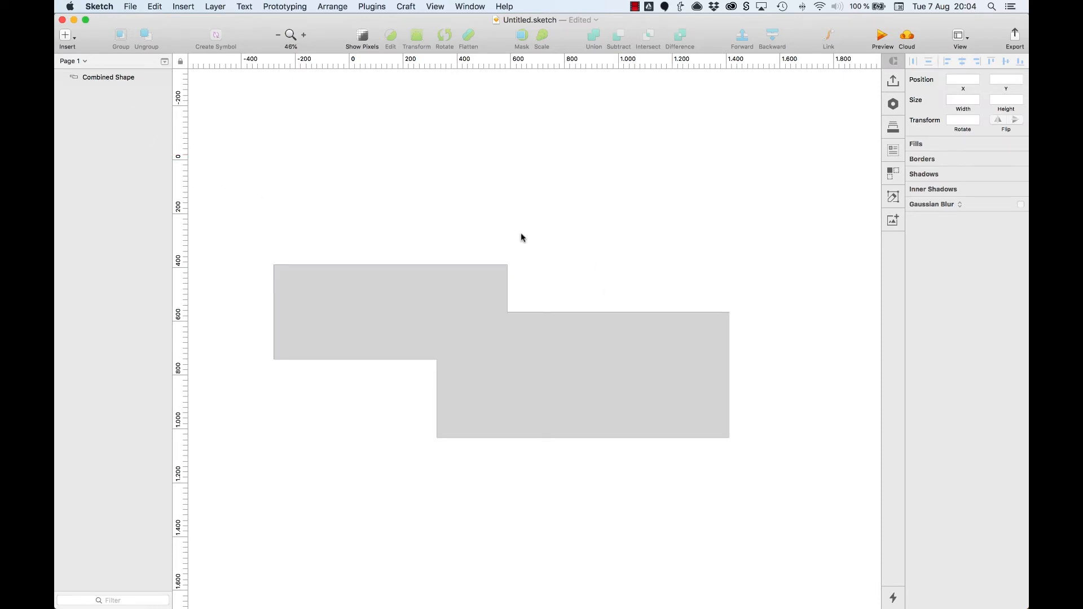
Step: Draw a circle about 637 by 637 above the flattened shape and duplicate it sideways to about X 568, Y -1116
{"action": "scroll", "coordinate": [599, 218], "scroll_direction": "up", "scroll_amount": 10}
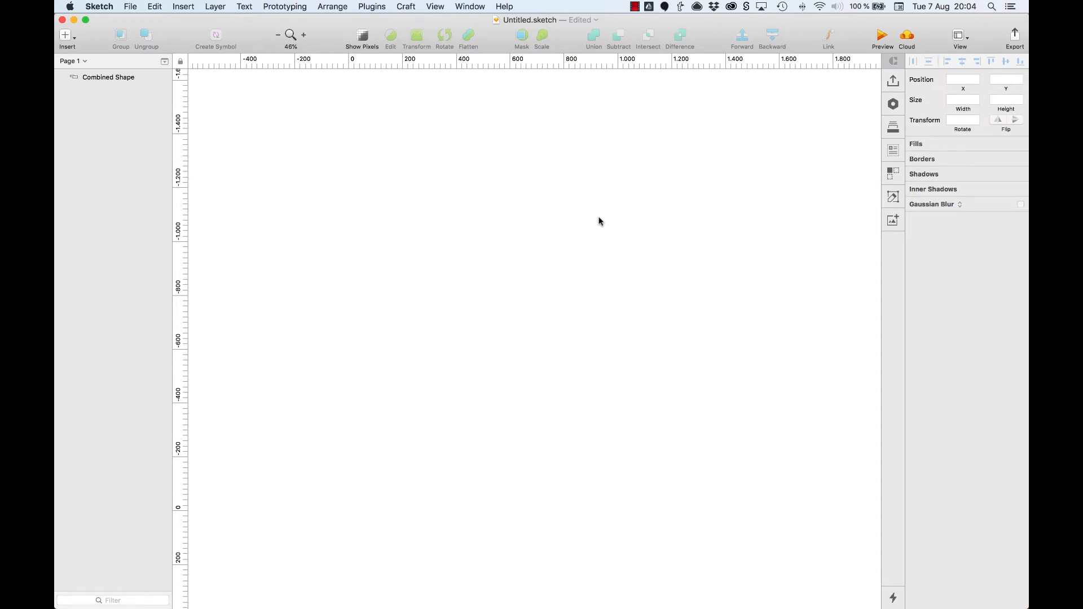
{"action": "key", "text": "o"}
{"action": "left_click_drag", "start_coordinate": [430, 210], "coordinate": [601, 286]}
{"action": "key", "text": "shift"}
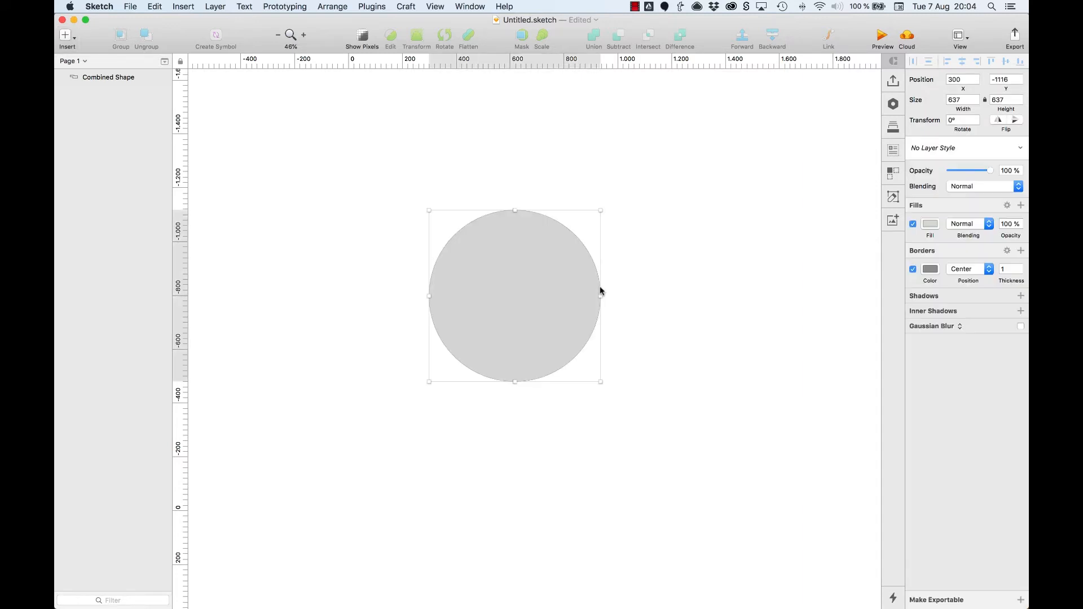
{"action": "key", "text": "alt"}
{"action": "left_click_drag", "start_coordinate": [513, 293], "coordinate": [585, 290]}
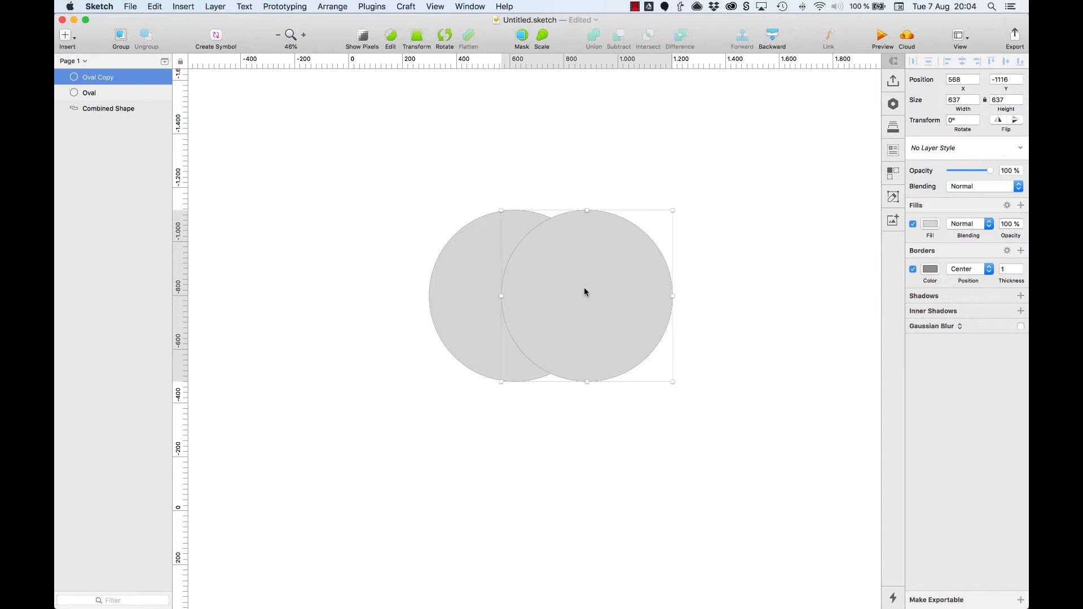
Step: Subtract the duplicate circle from the original circle to form a crescent
{"action": "left_click", "coordinate": [483, 302], "text": "shift"}
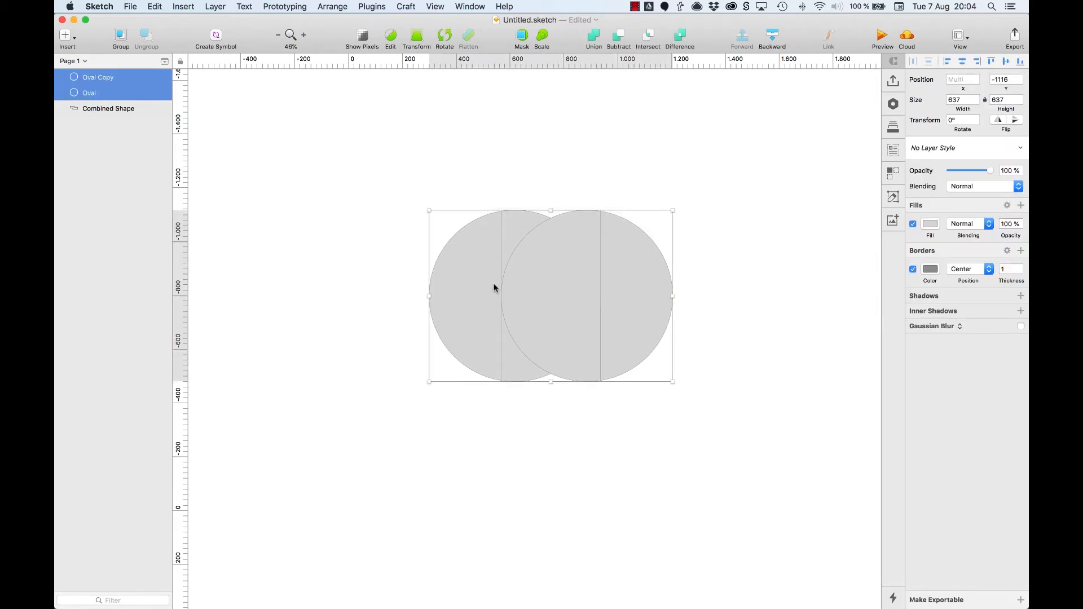
{"action": "left_click", "coordinate": [618, 41]}
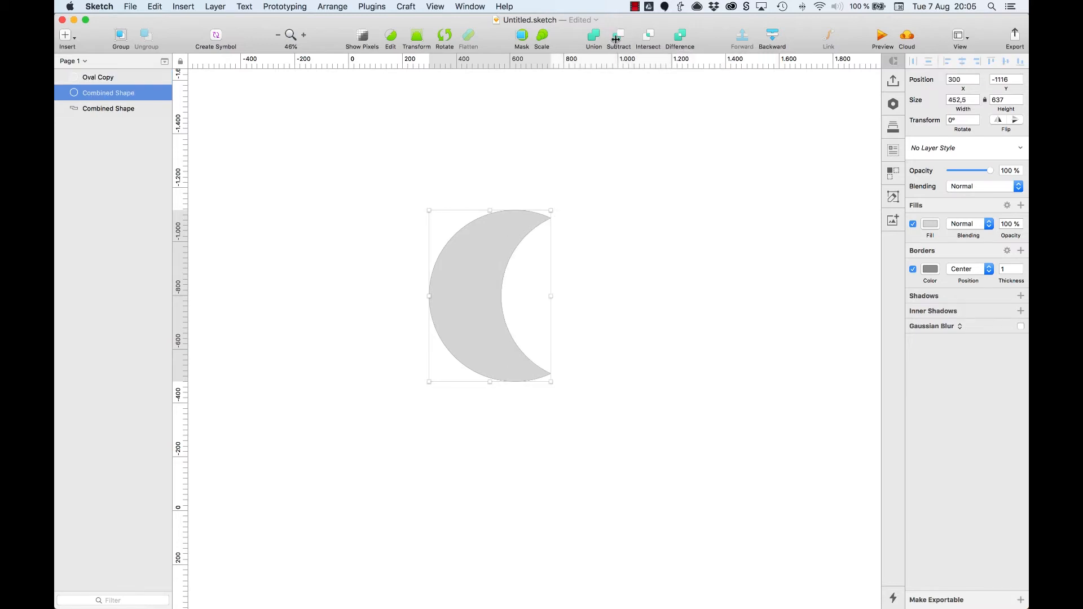
{"action": "left_click", "coordinate": [651, 325]}
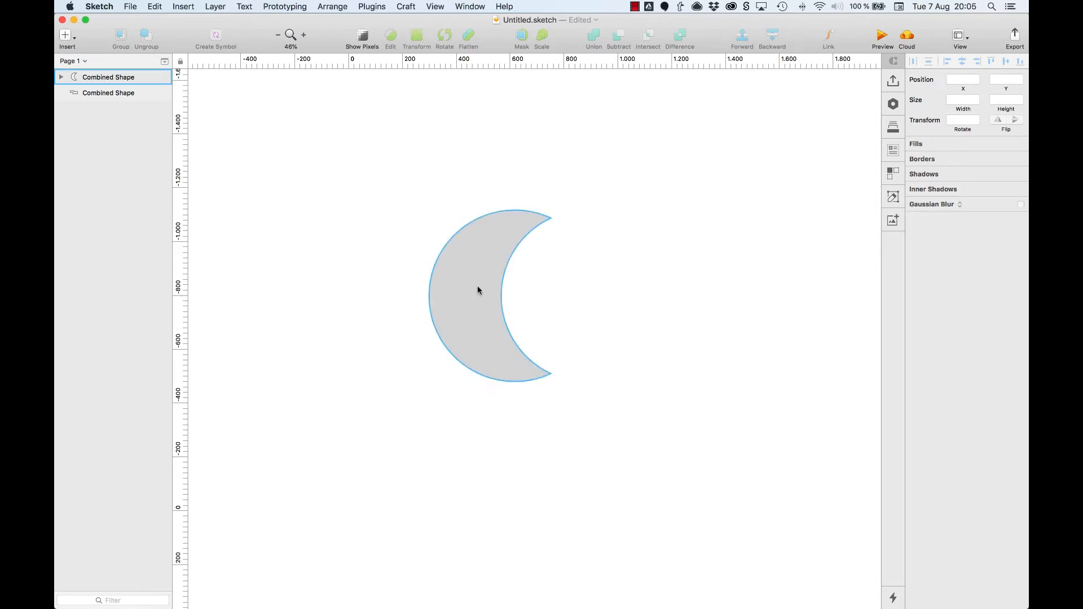
Step: Select the subtracting circle inside the crescent and nudge it left to X 418
{"action": "left_click", "coordinate": [62, 78]}
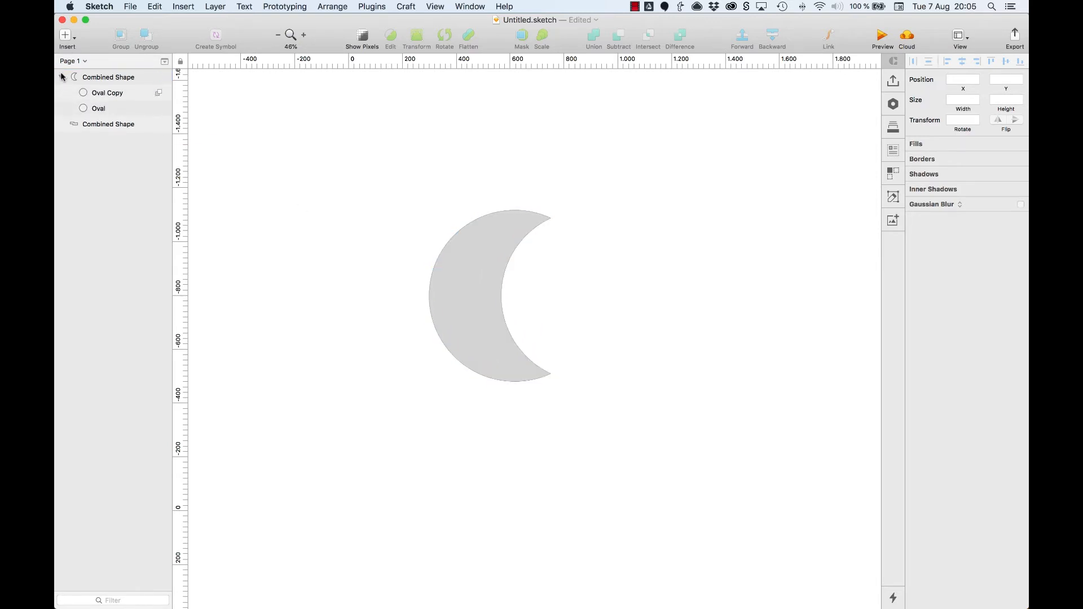
{"action": "left_click", "coordinate": [108, 93]}
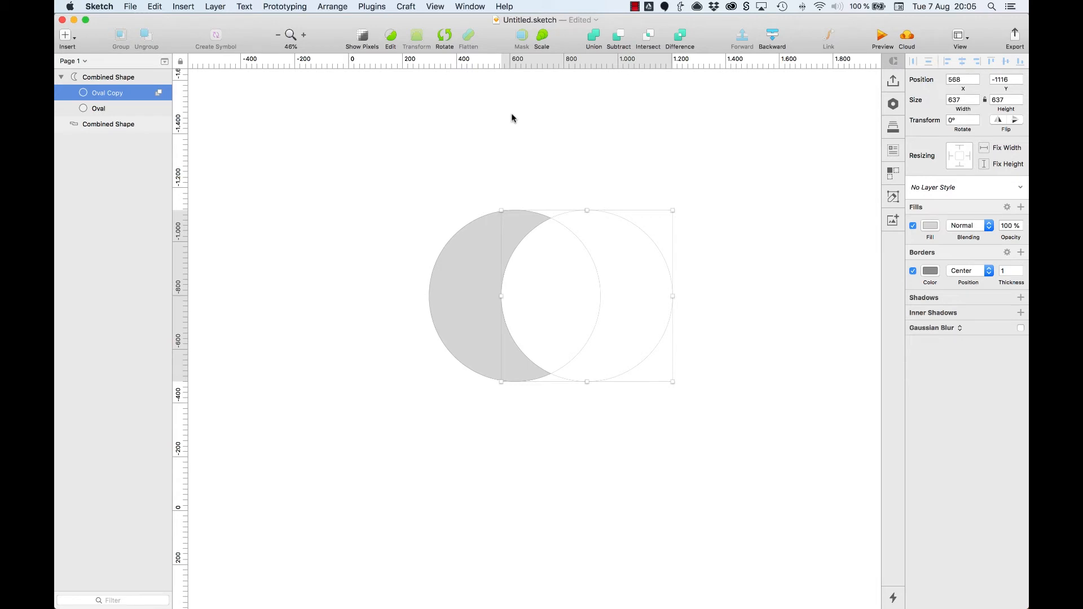
{"action": "key", "text": "shift+Left"}
{"action": "key", "text": "shift+Left"}
{"action": "key", "text": "shift+Left"}
{"action": "key", "text": "shift+Left"}
{"action": "key", "text": "shift+Left"}
{"action": "key", "text": "shift+Left"}
{"action": "key", "text": "shift+Left"}
{"action": "key", "text": "shift+Left"}
{"action": "key", "text": "shift+Left"}
{"action": "key", "text": "shift+Left"}
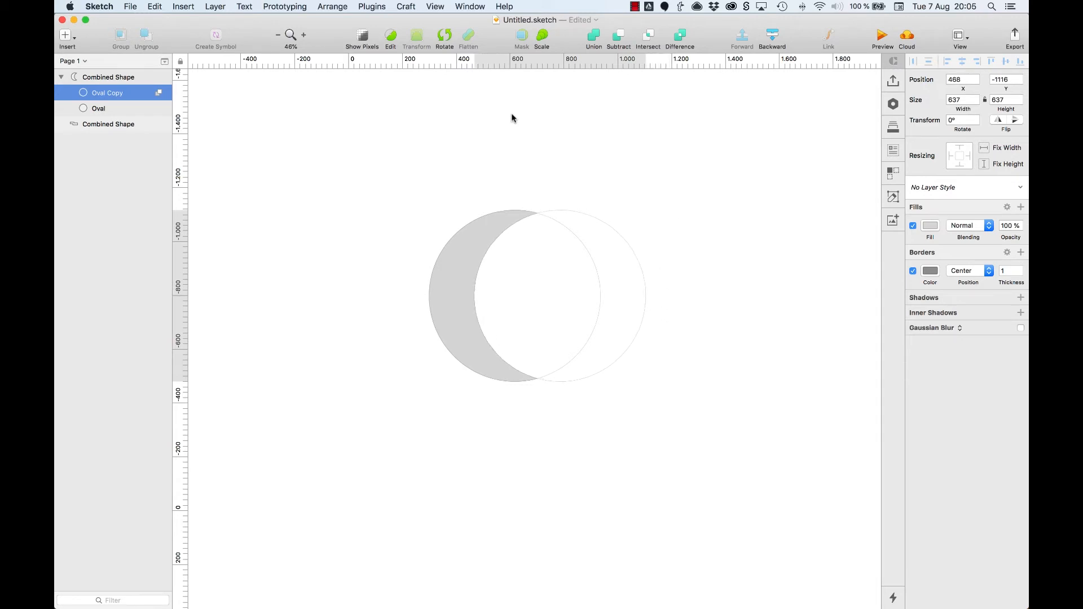
{"action": "key", "text": "shift+Left"}
{"action": "key", "text": "shift+Left"}
{"action": "key", "text": "shift+Left"}
{"action": "key", "text": "shift+Left"}
{"action": "key", "text": "shift+Left"}
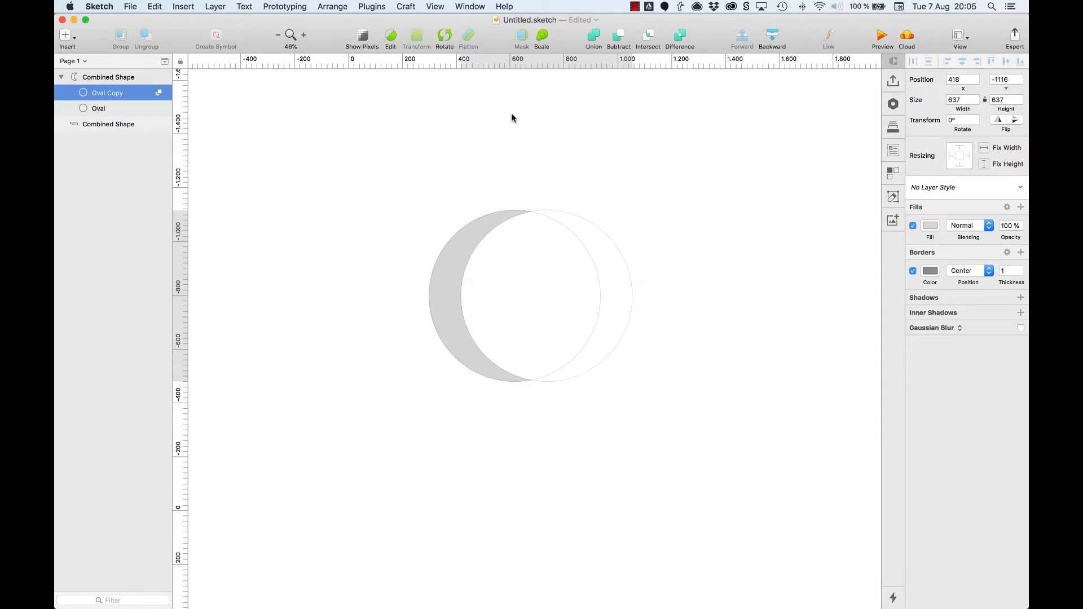
Step: Nudge the subtracting circle right to X 708 to thicken the crescent, and deselect it
{"action": "key", "text": "shift+Right"}
{"action": "key", "text": "shift+Right"}
{"action": "key", "text": "shift+Right"}
{"action": "key", "text": "shift+Right"}
{"action": "key", "text": "shift+Right"}
{"action": "key", "text": "shift+Right"}
{"action": "key", "text": "shift+Right"}
{"action": "key", "text": "shift+Right"}
{"action": "key", "text": "shift+Right"}
{"action": "key", "text": "shift+Right"}
{"action": "key", "text": "shift+Right"}
{"action": "key", "text": "shift+Right"}
{"action": "key", "text": "shift+Right"}
{"action": "key", "text": "shift+Right"}
{"action": "key", "text": "shift+Right"}
{"action": "key", "text": "shift+Right"}
{"action": "key", "text": "shift+Right"}
{"action": "key", "text": "shift+Right"}
{"action": "key", "text": "shift+Right"}
{"action": "key", "text": "shift+Right"}
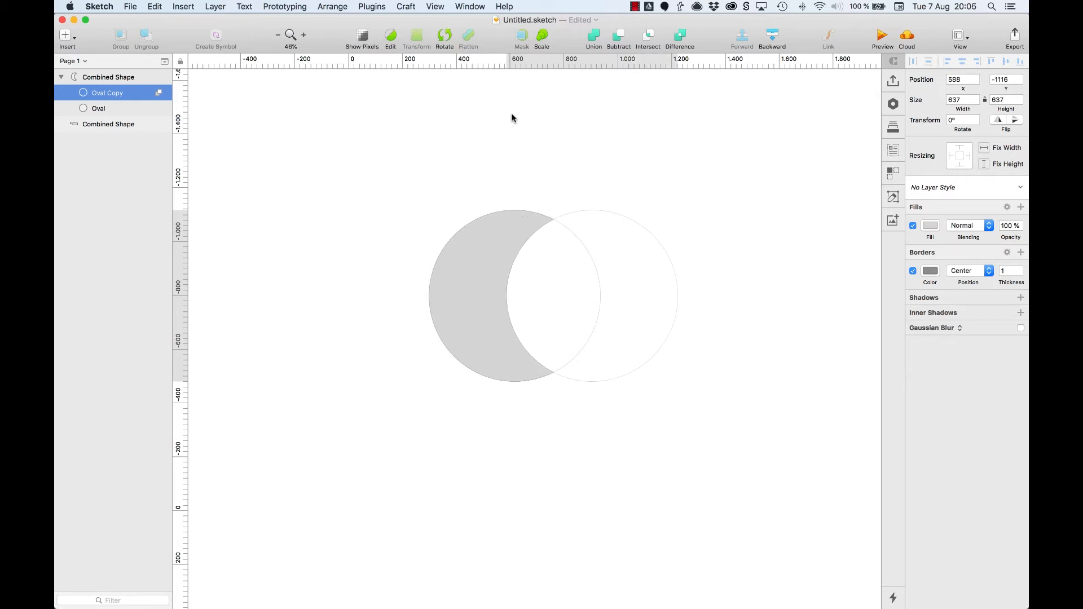
{"action": "key", "text": "shift+Right"}
{"action": "key", "text": "shift+Right"}
{"action": "key", "text": "shift+Right"}
{"action": "key", "text": "shift+Right"}
{"action": "key", "text": "shift+Right"}
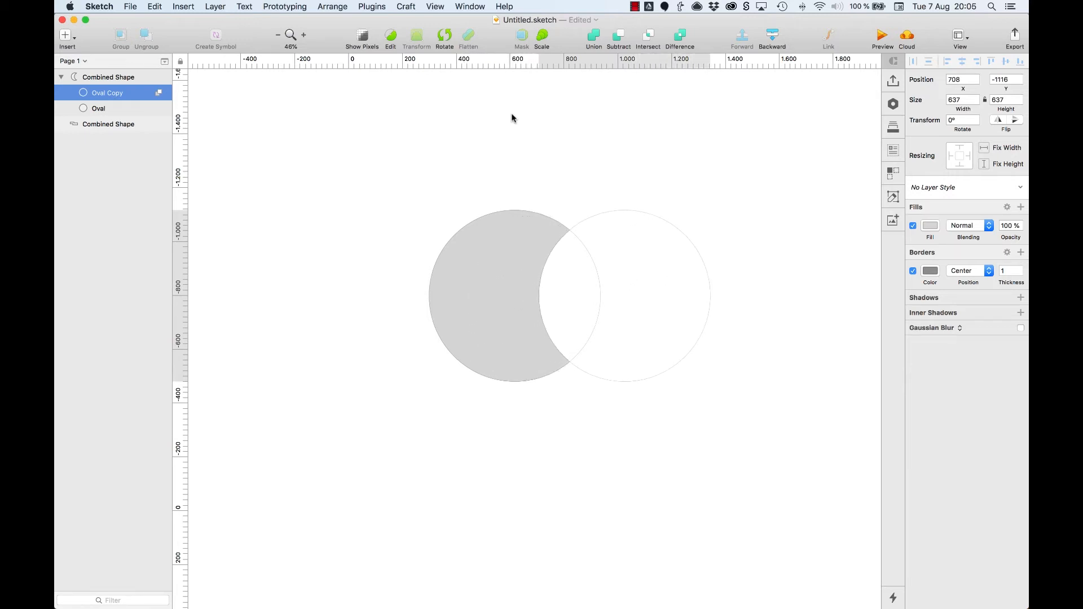
{"action": "left_click", "coordinate": [512, 118]}
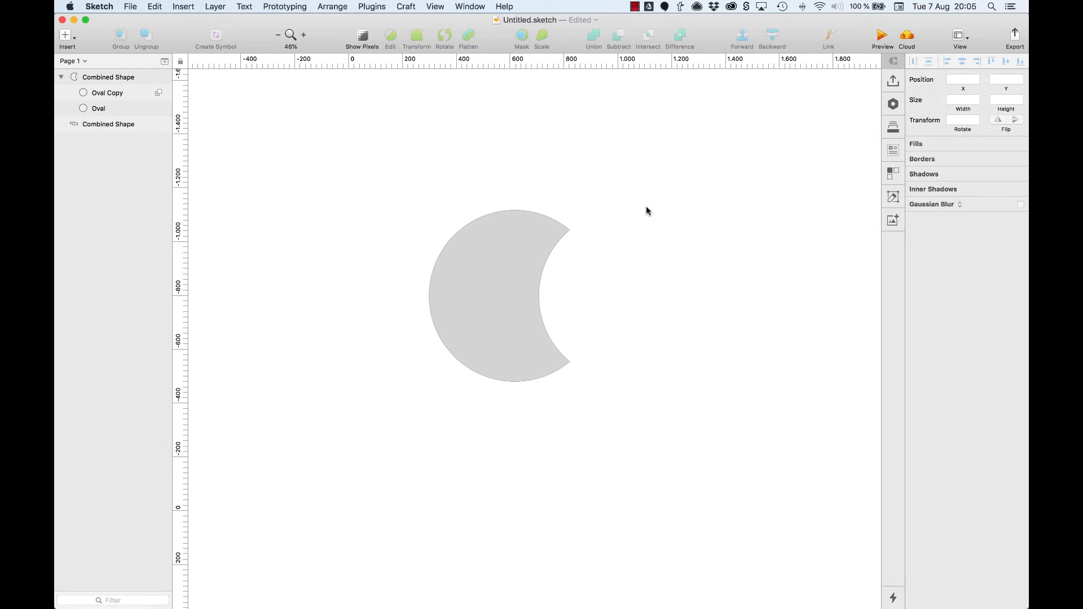
{"action": "scroll", "coordinate": [646, 206], "scroll_direction": "down", "scroll_amount": 5}
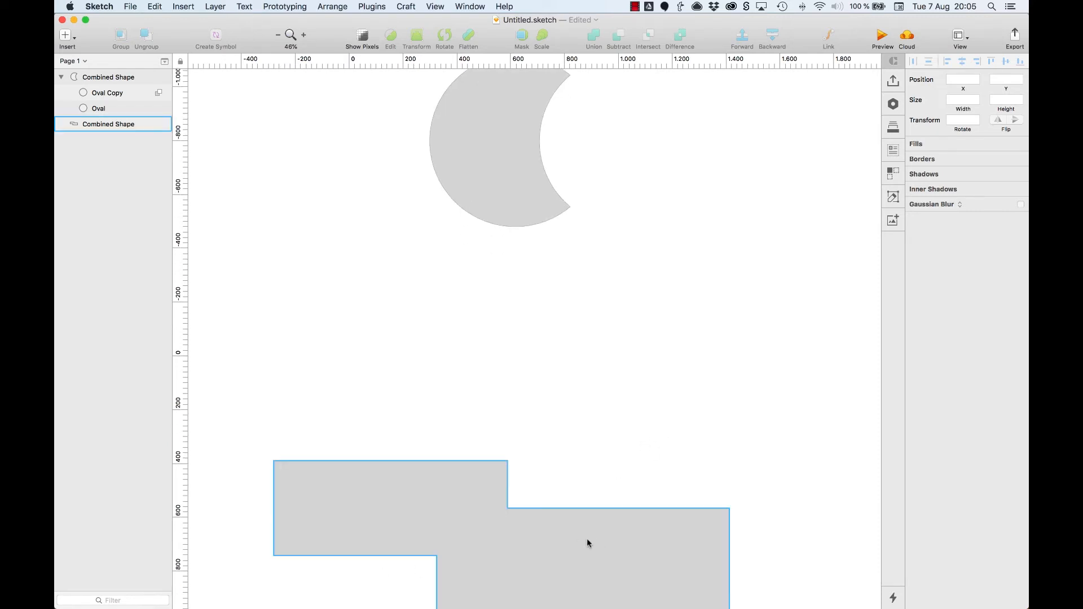
Step: Draw a circle about 636 by 636 on the empty canvas well above the crescent, at about Y -2773
{"action": "scroll", "coordinate": [648, 389], "scroll_direction": "up", "scroll_amount": 3}
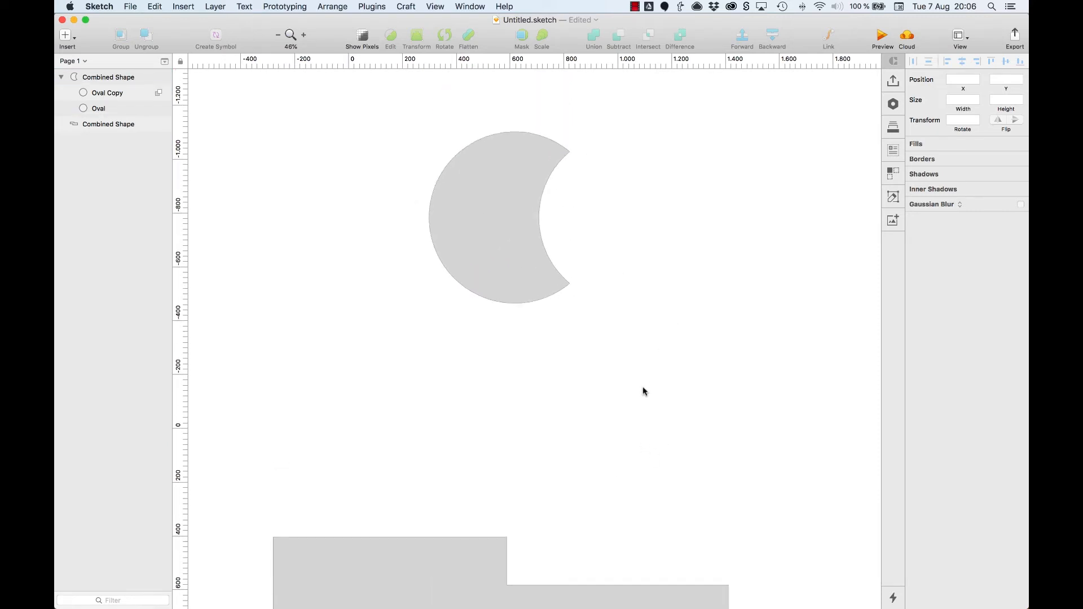
{"action": "scroll", "coordinate": [645, 391], "scroll_direction": "up", "scroll_amount": 6}
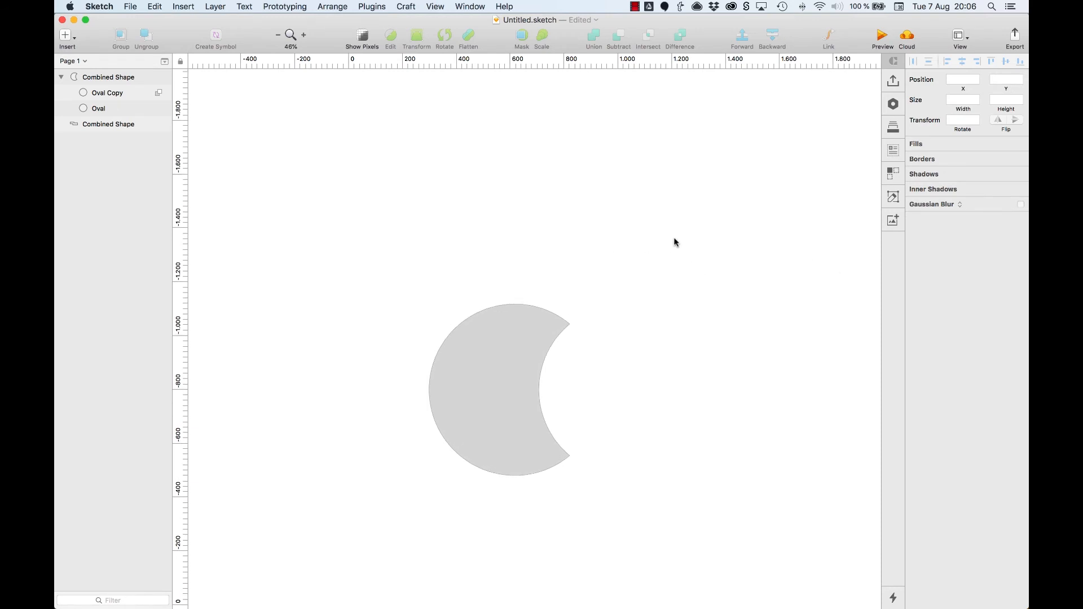
{"action": "scroll", "coordinate": [675, 254], "scroll_direction": "up", "scroll_amount": 10}
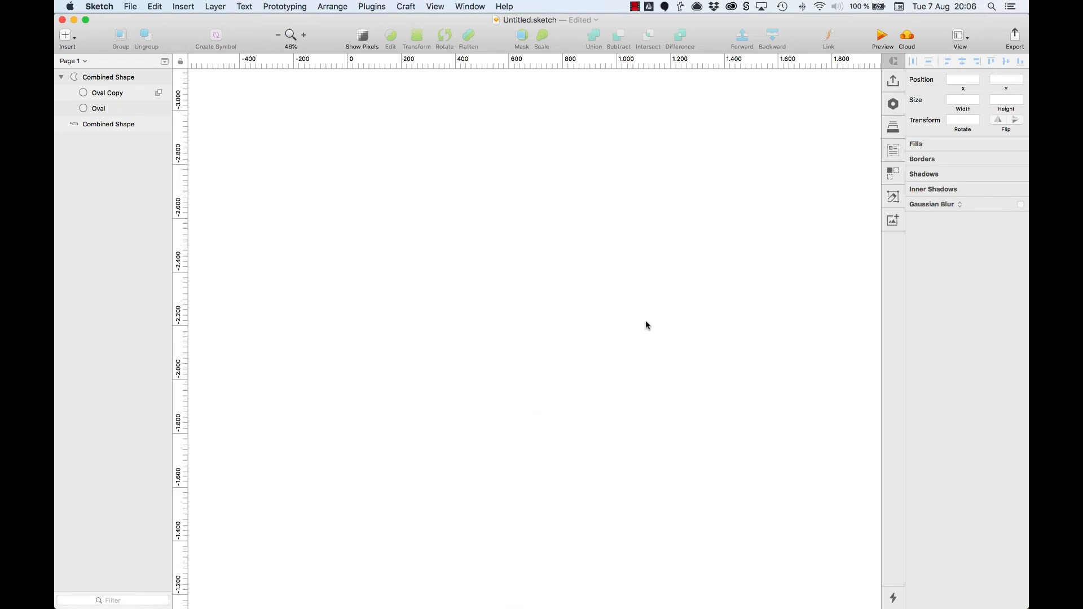
{"action": "key", "text": "o"}
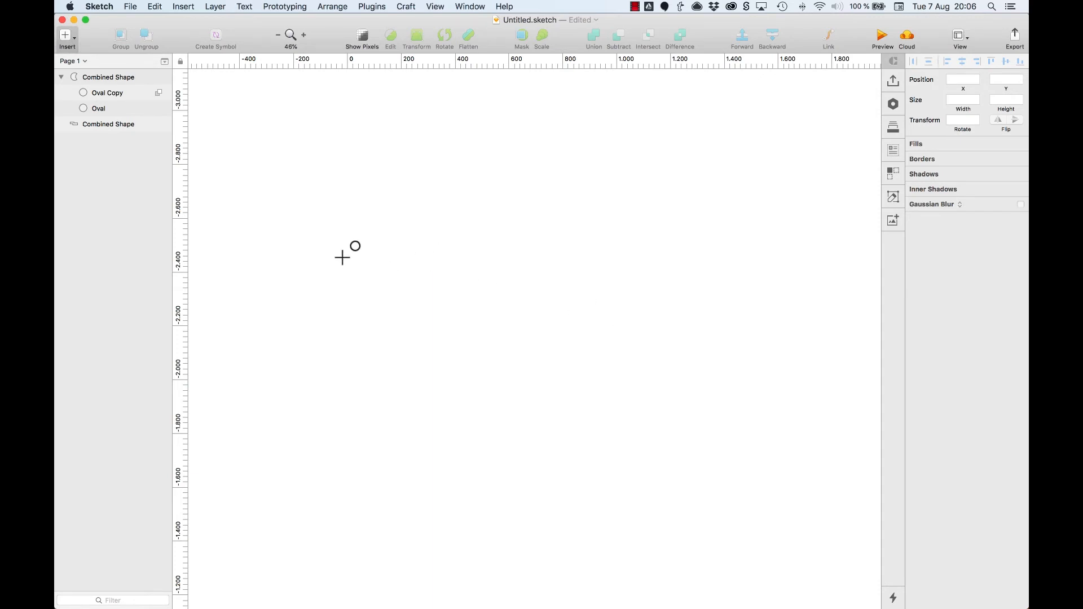
{"action": "left_click_drag", "start_coordinate": [342, 257], "coordinate": [430, 323]}
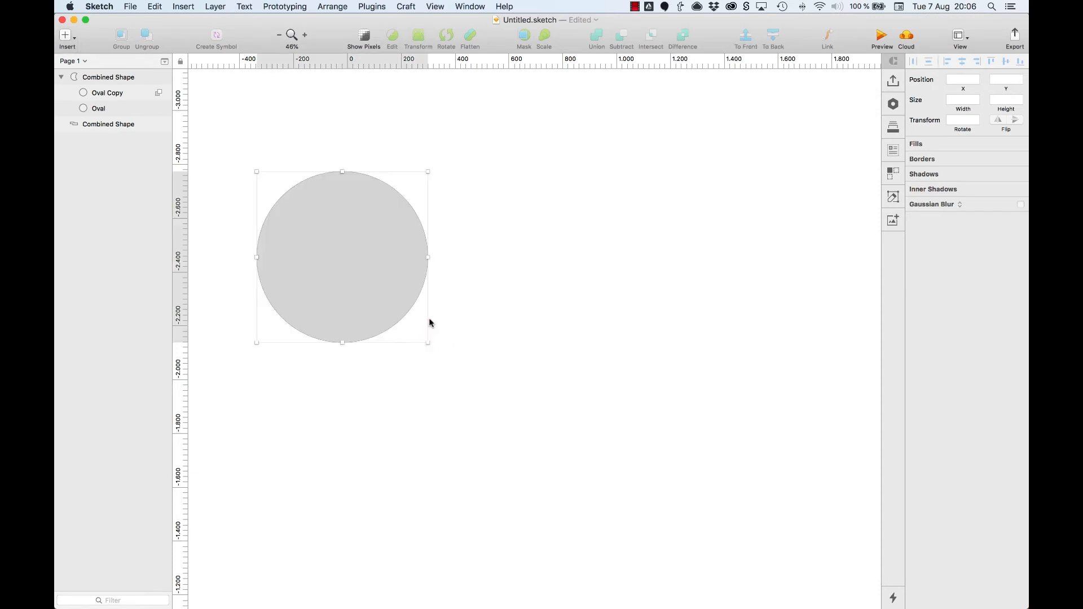
Step: Duplicate the circle sideways to about X -69 so the two overlap, and intersect both circles into a lens shape
{"action": "mouse_move", "coordinate": [327, 290]}
{"action": "left_mouse_down"}
{"action": "mouse_move", "coordinate": [409, 281]}
{"action": "mouse_move", "coordinate": [394, 283]}
{"action": "left_mouse_up"}
{"action": "left_click_drag", "start_coordinate": [492, 135], "coordinate": [301, 305]}
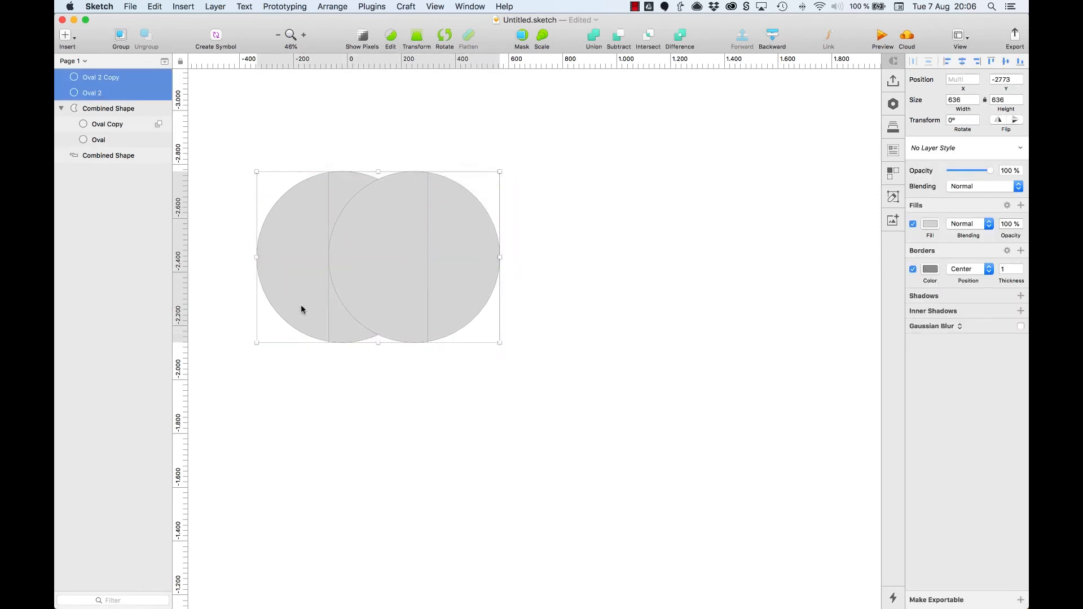
{"action": "left_click", "coordinate": [649, 37]}
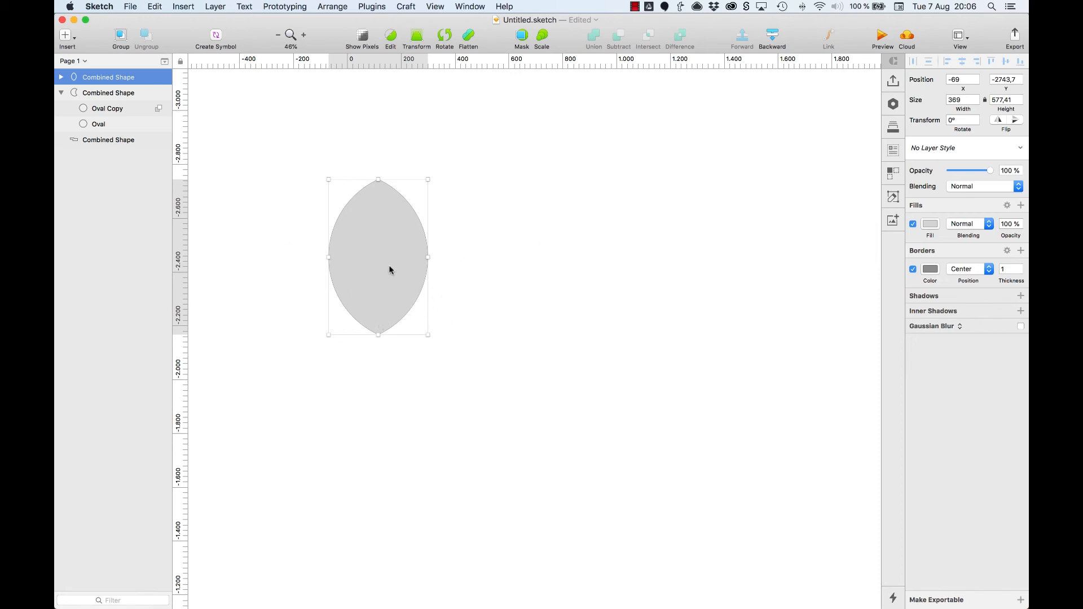
Step: Draw a circle about 368 by 368 on empty canvas beside the lens and duplicate it twice into an overlapping three-circle cluster, the lowest at about X 1547, Y -2707
{"action": "scroll", "coordinate": [389, 269], "scroll_direction": "right", "scroll_amount": 10}
{"action": "key", "text": "o"}
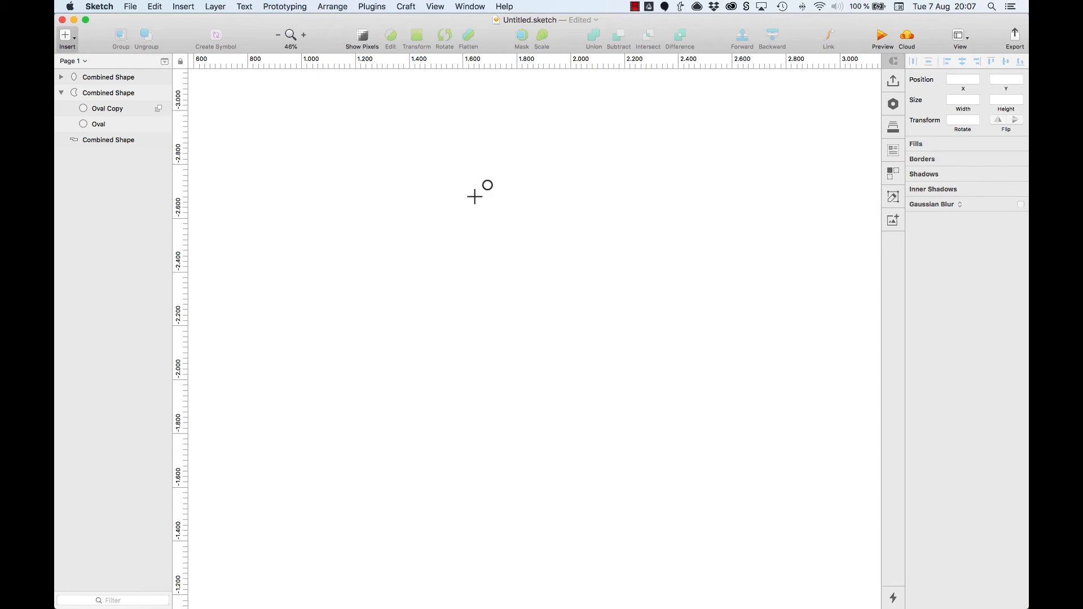
{"action": "left_click_drag", "start_coordinate": [474, 198], "coordinate": [530, 235]}
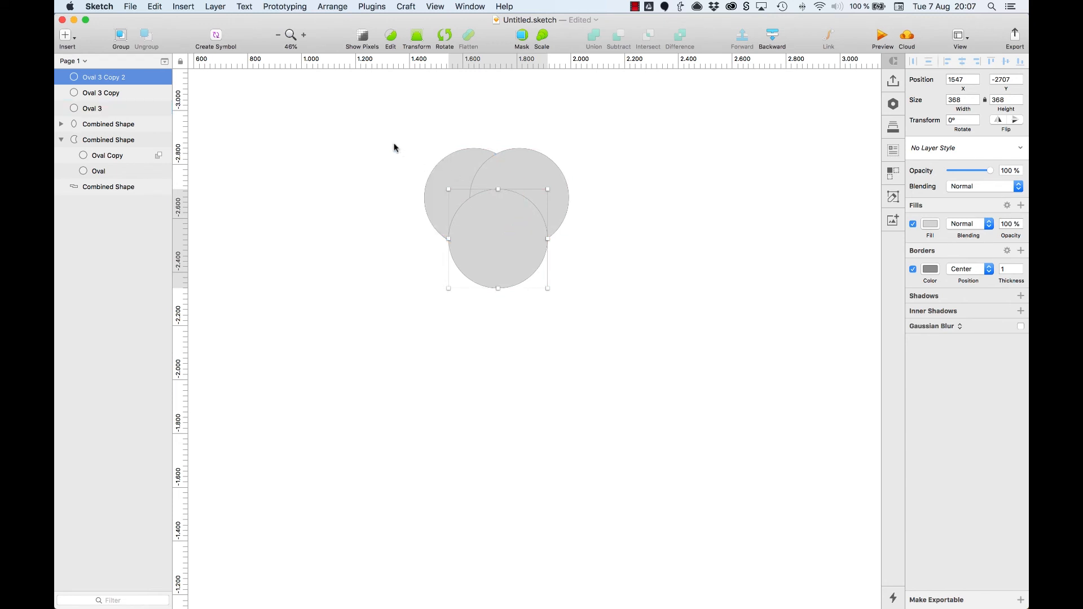
Step: Combine the three overlapping circles with the Difference operation and deselect the result
{"action": "left_click_drag", "start_coordinate": [393, 148], "coordinate": [583, 218]}
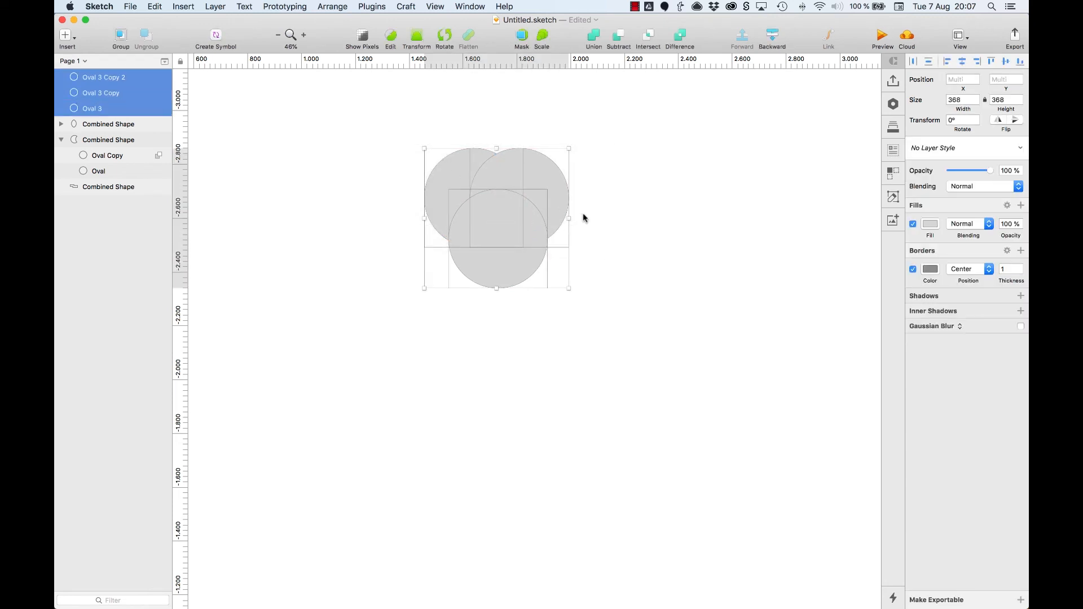
{"action": "left_click", "coordinate": [679, 38]}
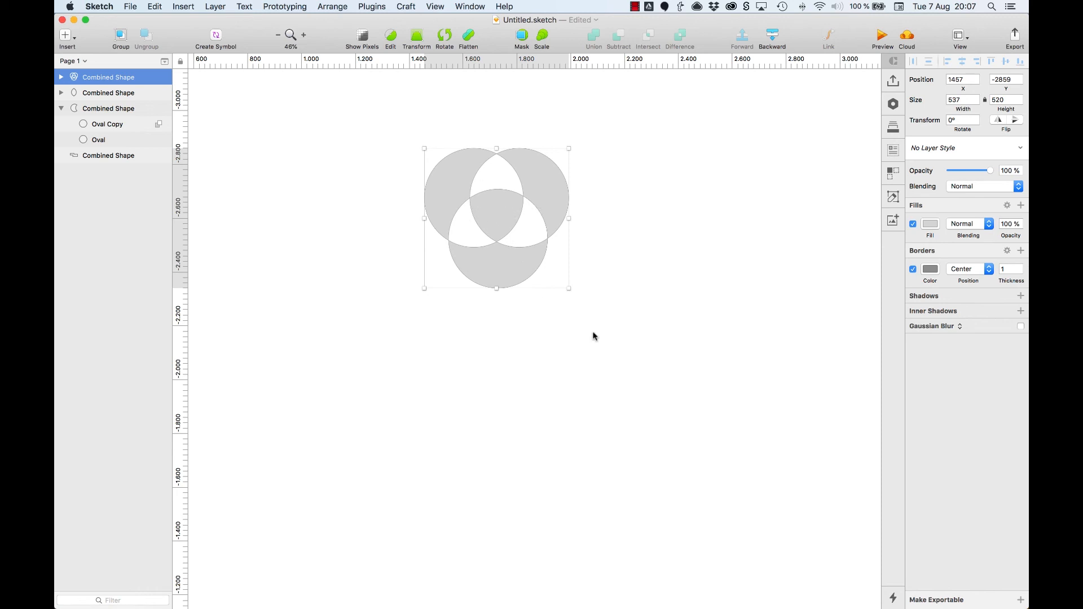
{"action": "left_click", "coordinate": [521, 319]}
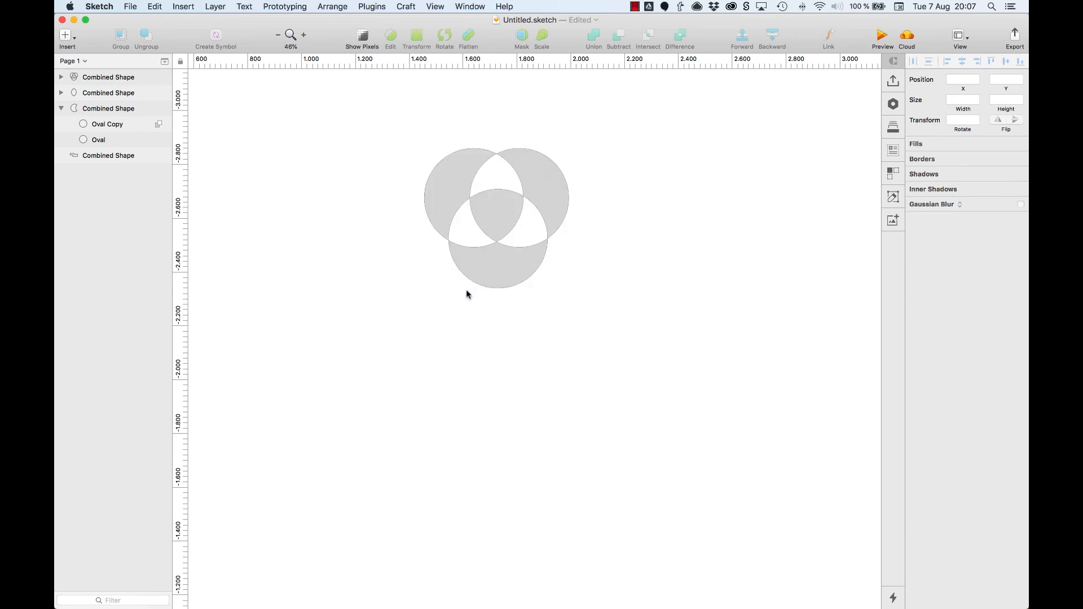